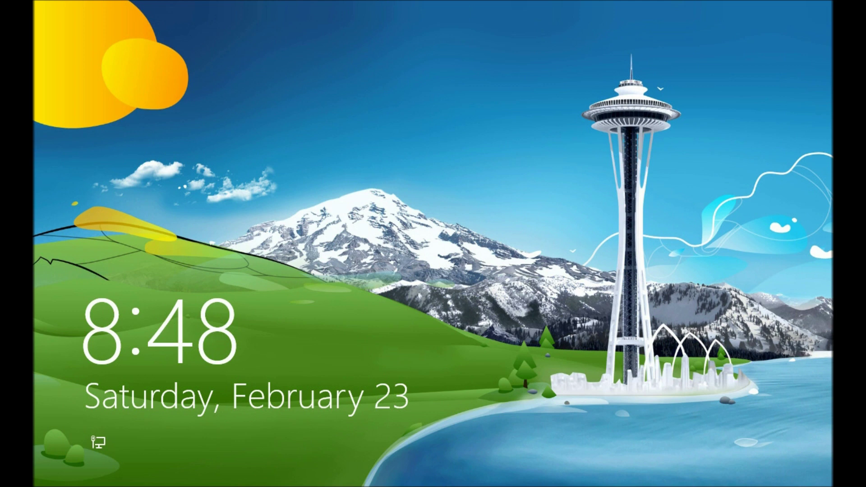
Dismiss the lock screen and sign in to Maintenance Admin with its password.
left_click(545, 209)
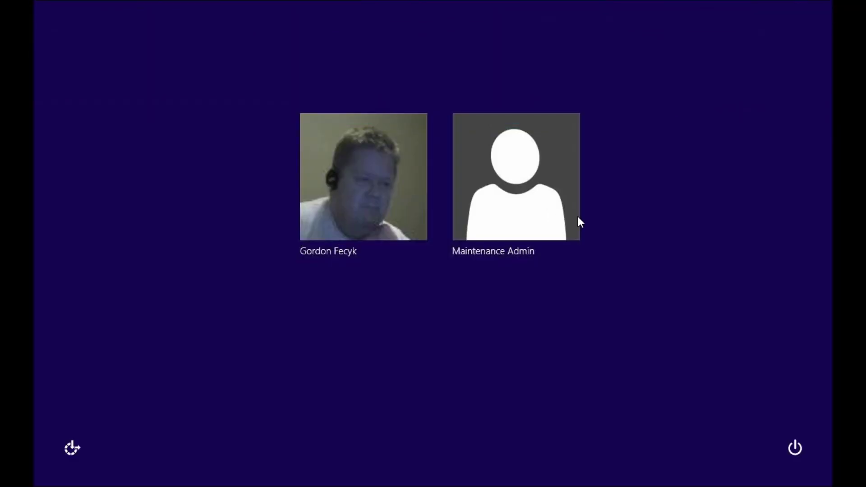
left_click(508, 164)
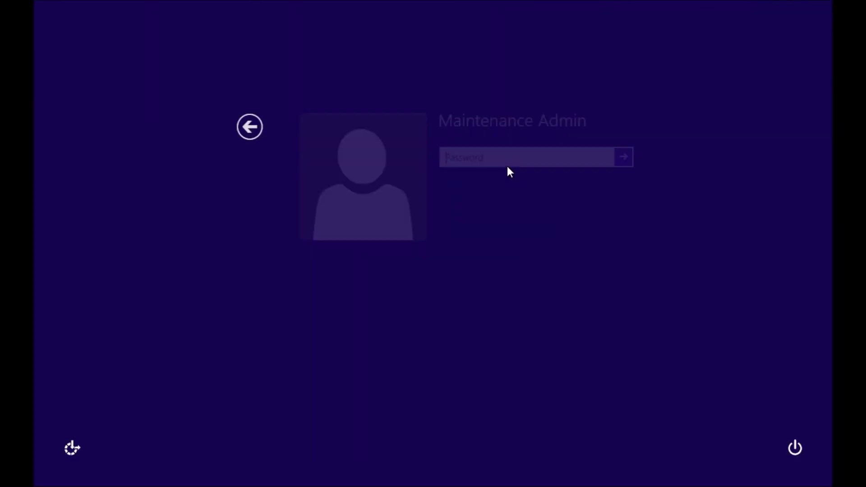
type("••••••••••••••")
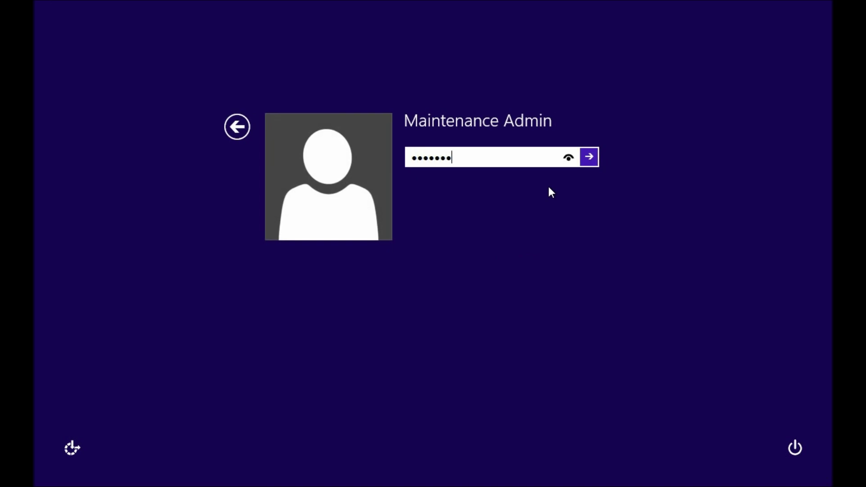
key("Return")
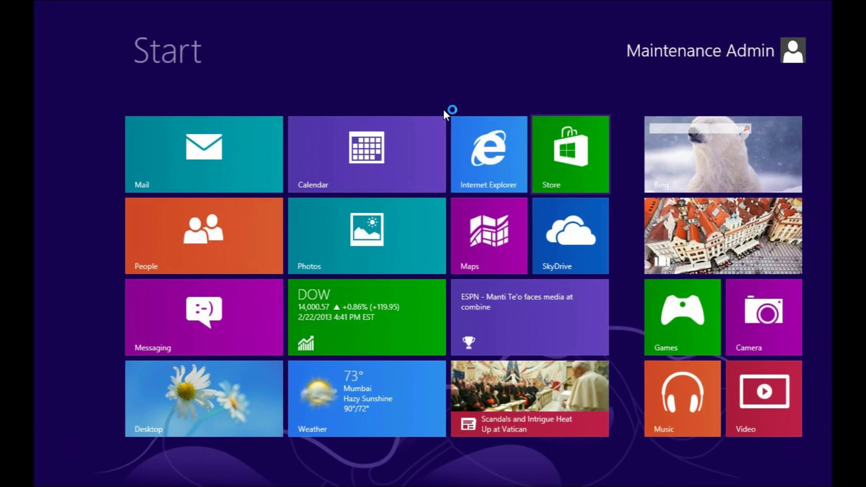
Switch to the desktop and open File Explorer showing Libraries.
left_click(208, 394)
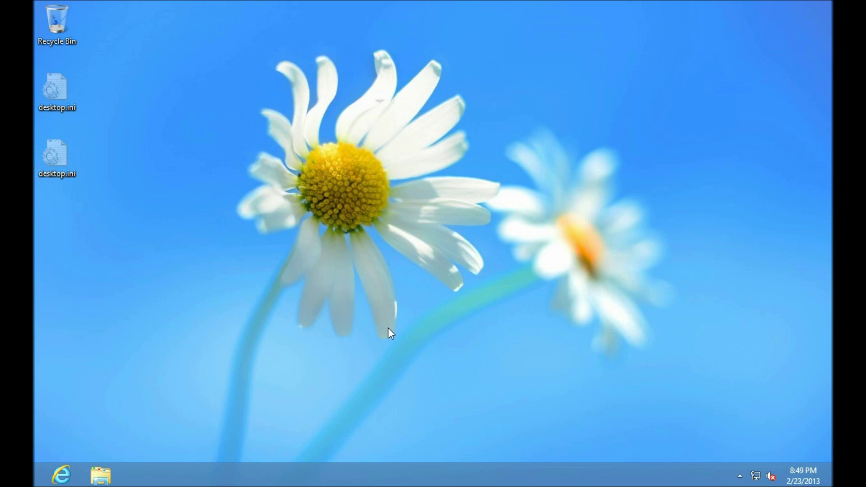
left_click(100, 475)
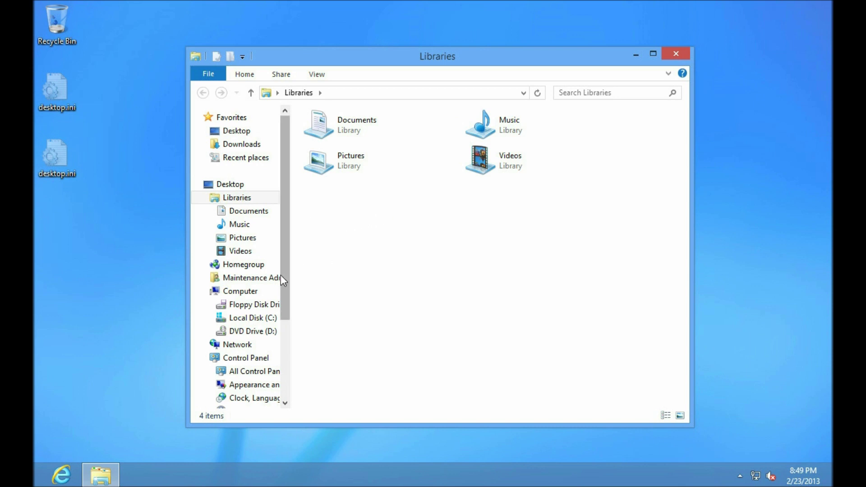
Open All Control Panel Items from the Computer view's ribbon in File Explorer.
left_click(240, 291)
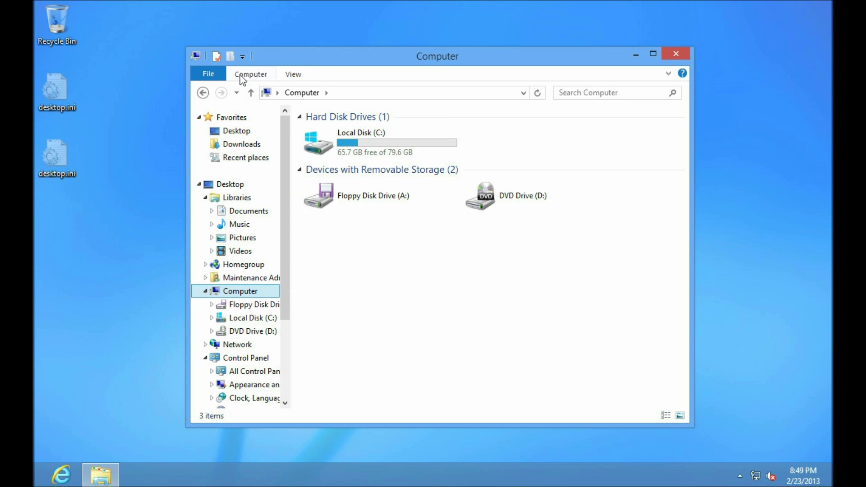
left_click(254, 79)
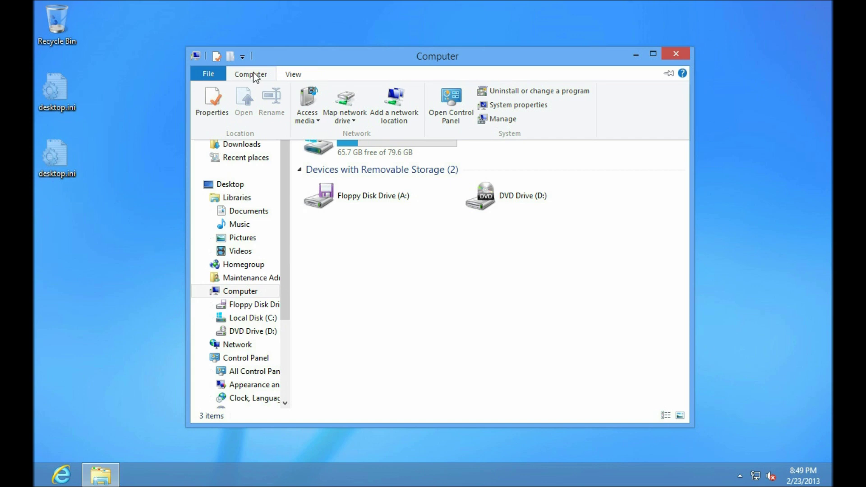
left_click(450, 104)
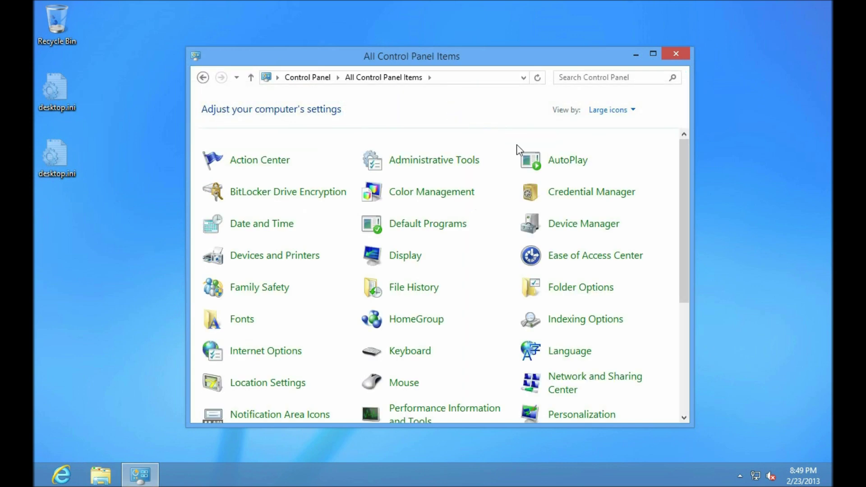
Open Windows Firewall with Advanced Security maximized and list its Inbound Rules.
left_click_drag(686, 172, 702, 340)
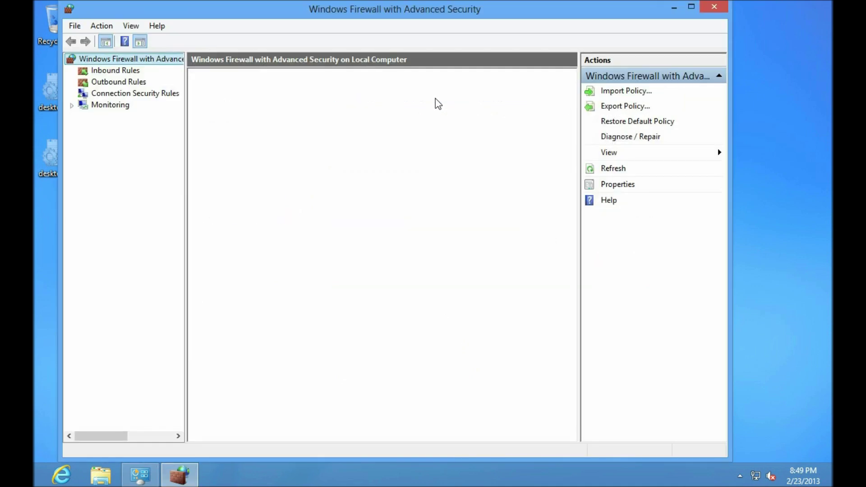
left_click(691, 7)
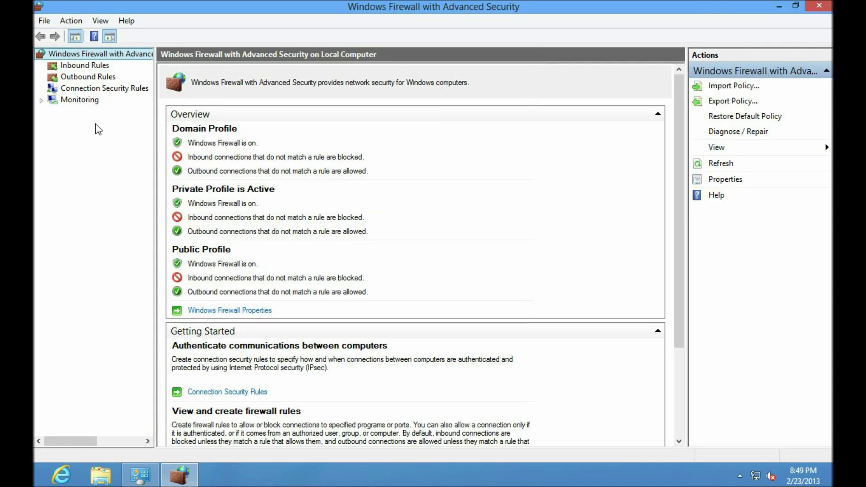
left_click(86, 66)
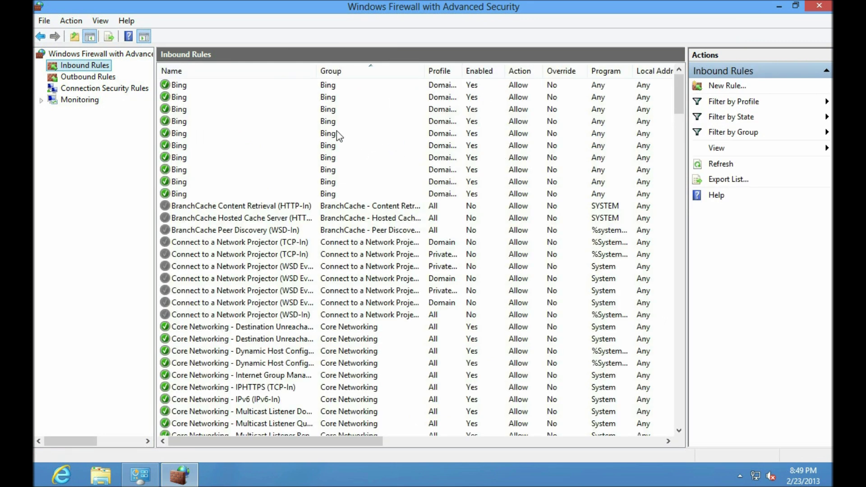
Sort inbound rules by Profile, widen the Name column twice, and page down the list.
left_click(442, 72)
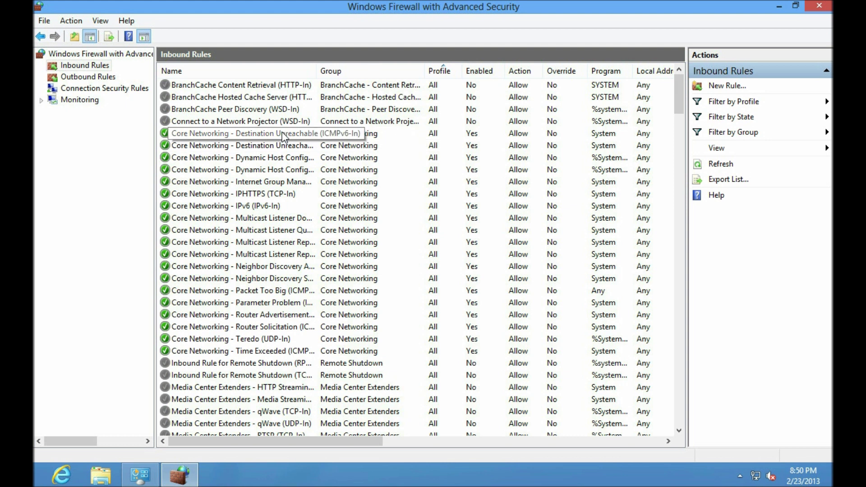
left_click_drag(316, 70, 374, 72)
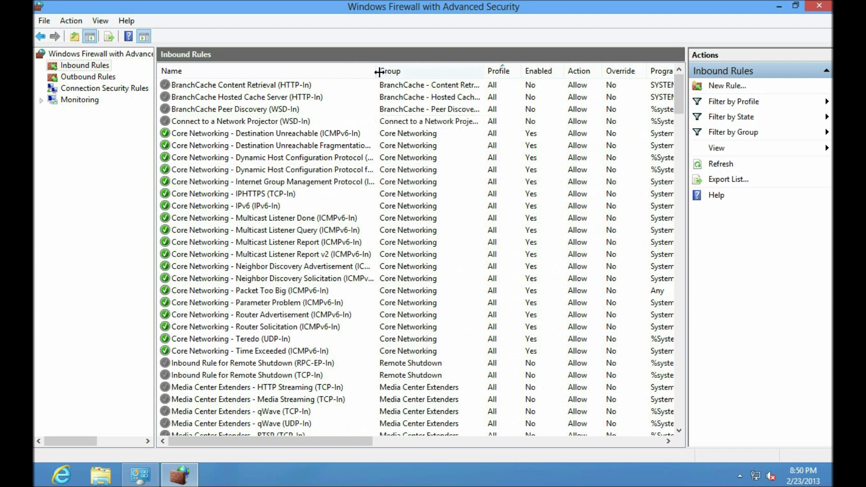
left_click_drag(379, 71, 407, 71)
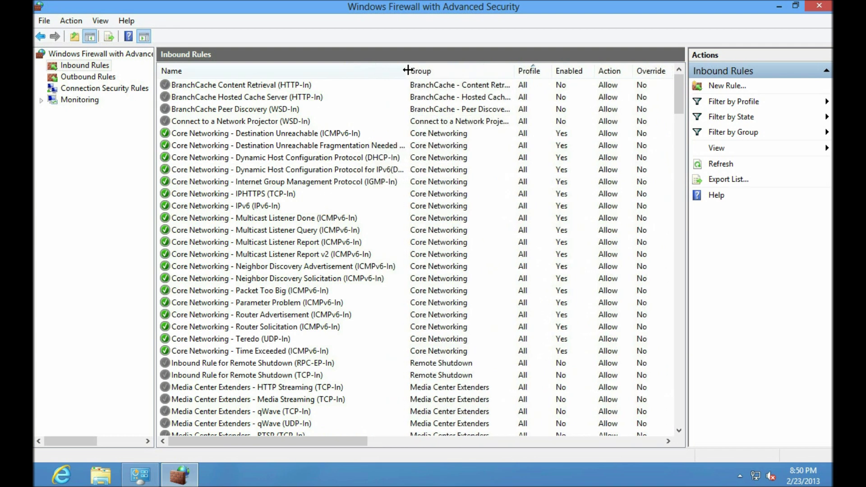
left_click(320, 292)
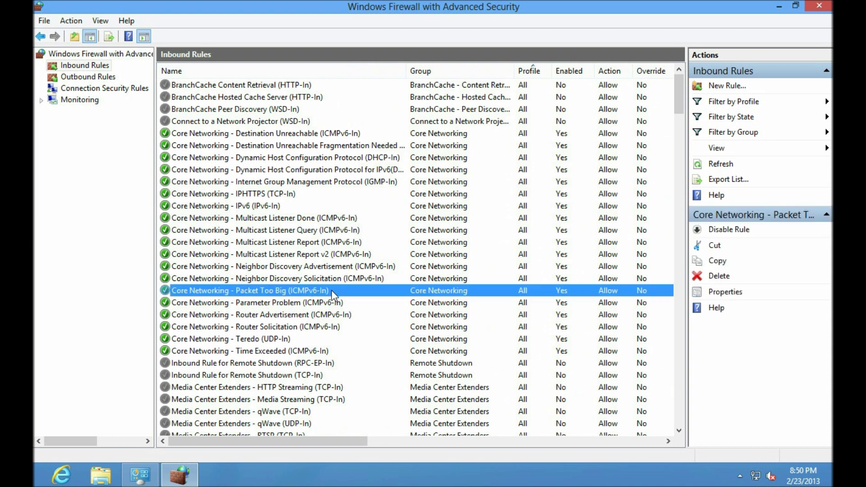
left_click(679, 151)
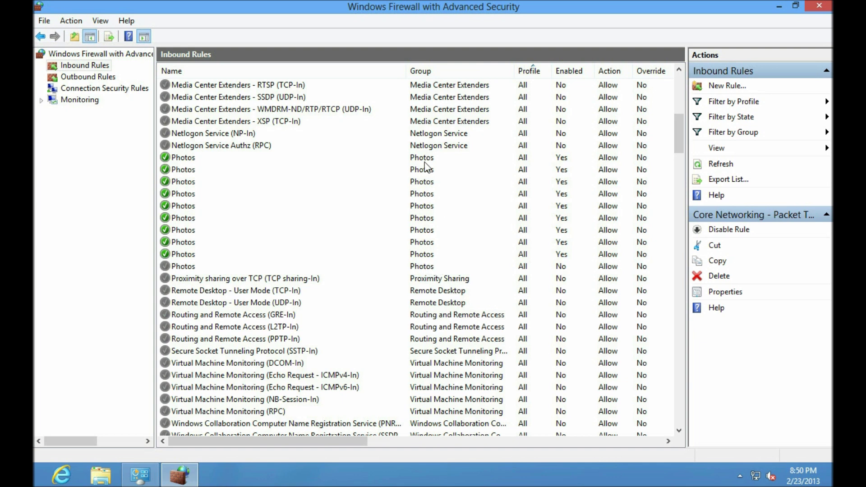
Scroll the rules, widen the Profile column to show 'Private, Public', then scroll back up.
left_click(680, 354)
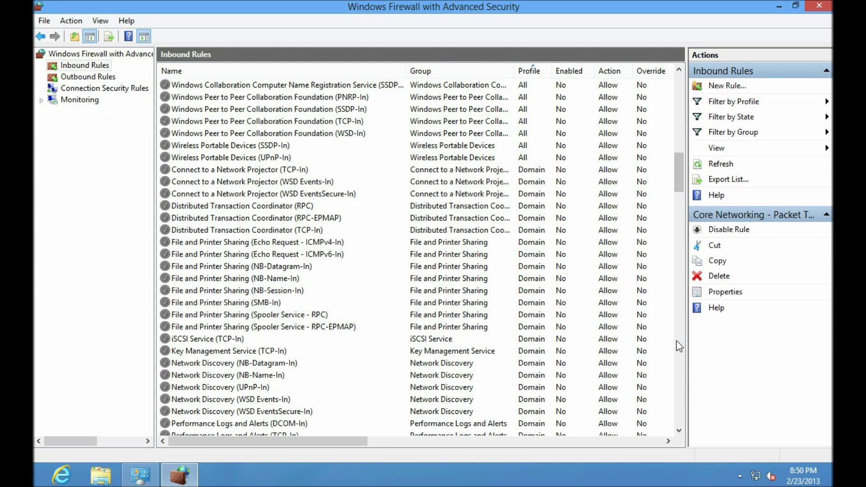
left_click_drag(681, 348, 675, 410)
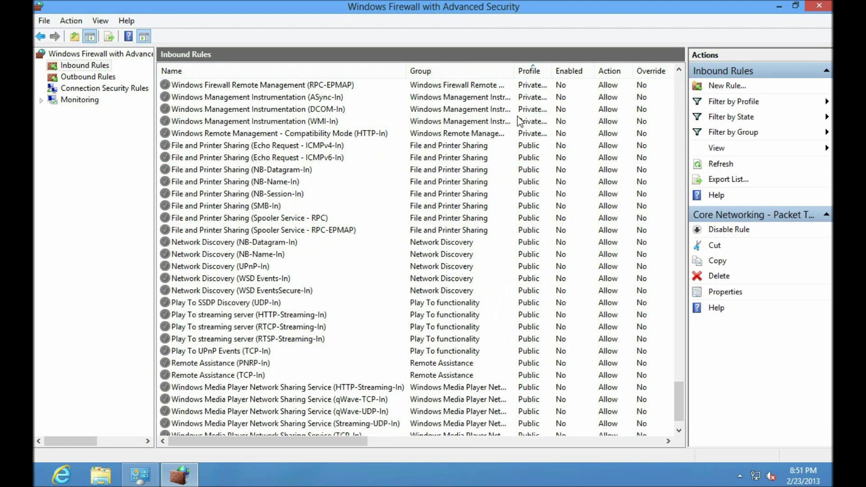
left_click_drag(552, 73, 578, 72)
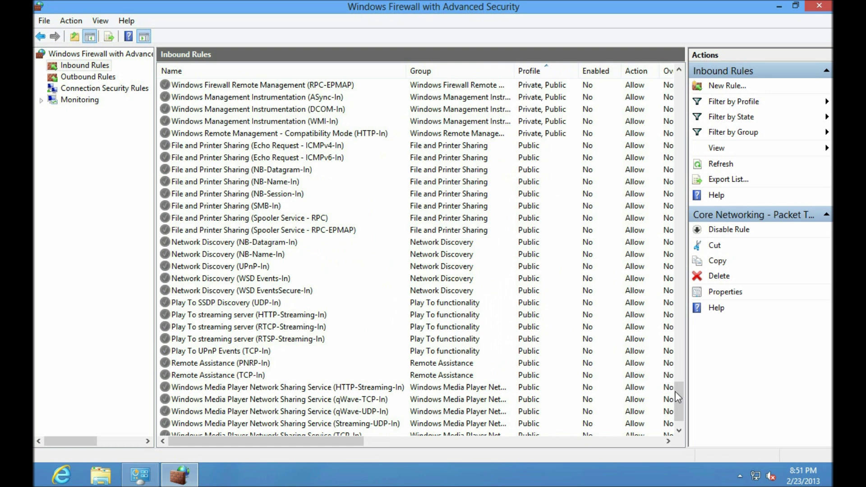
left_click_drag(678, 388, 675, 354)
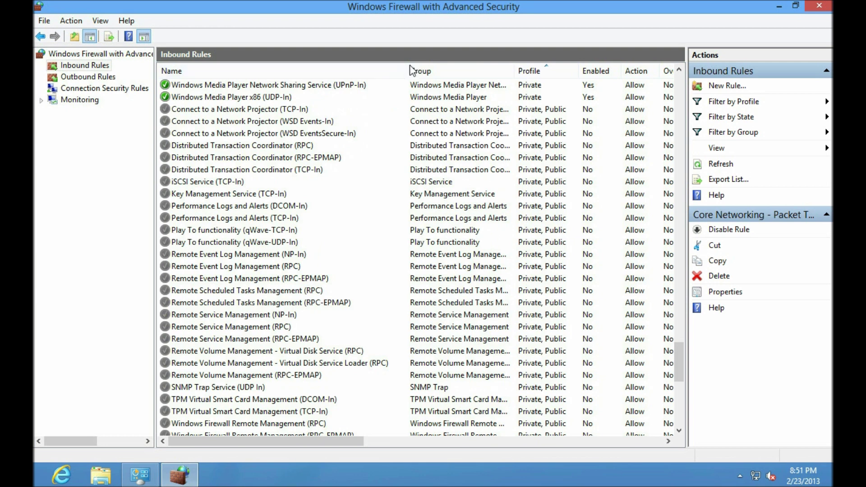
Close the firewall console and open Windows Defender's Settings showing real-time protection.
left_click(816, 9)
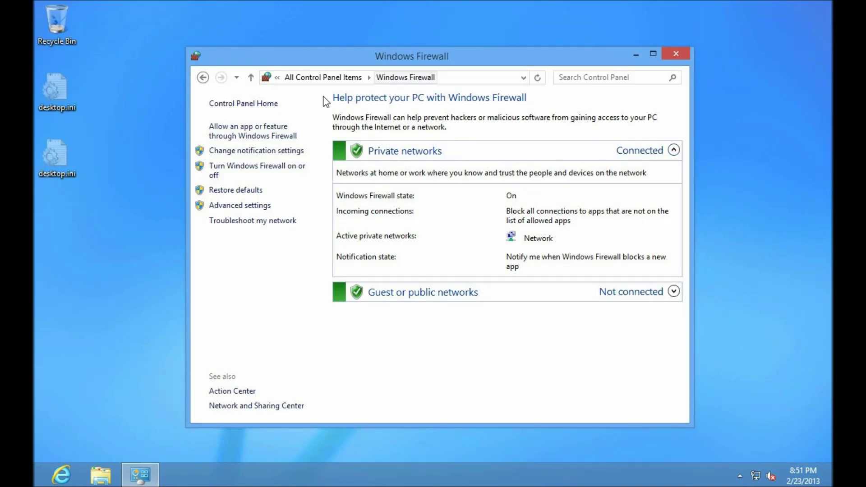
left_click(325, 77)
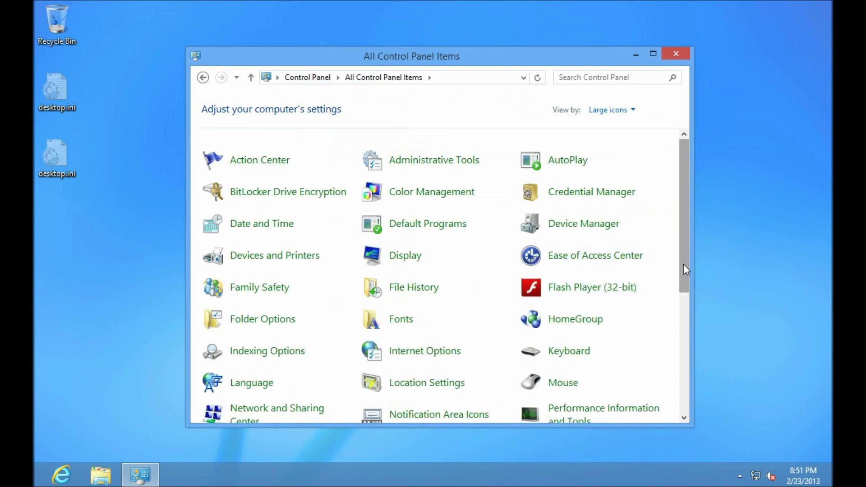
left_click_drag(683, 263, 684, 391)
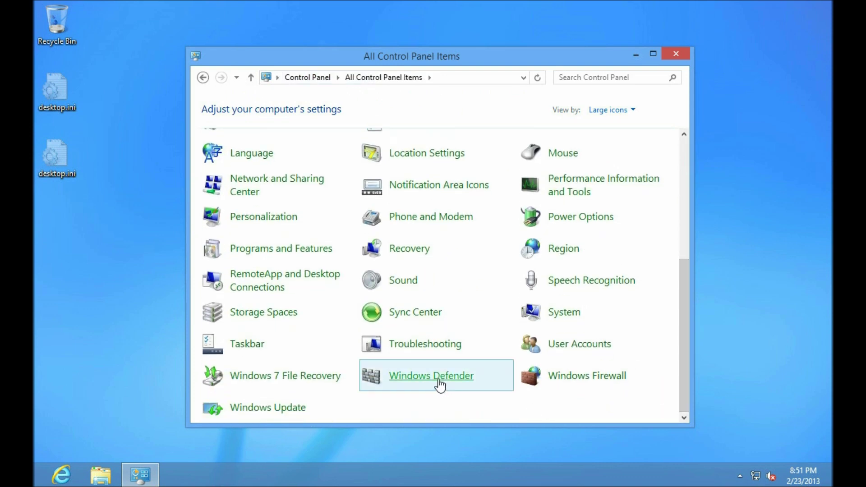
left_click(438, 381)
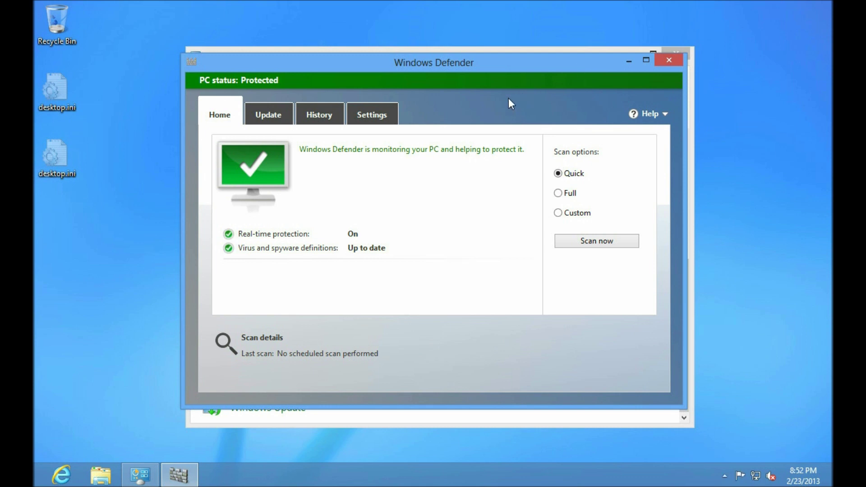
left_click(376, 118)
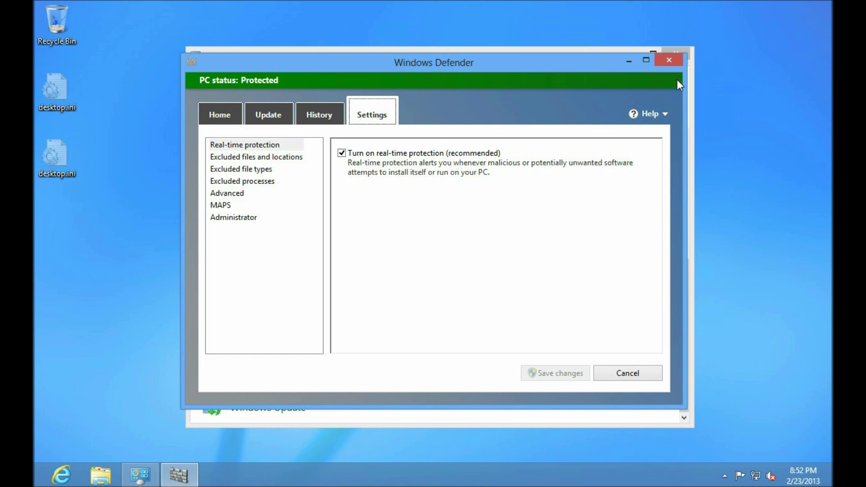
Close the Windows Defender window, returning to All Control Panel Items.
left_click(669, 61)
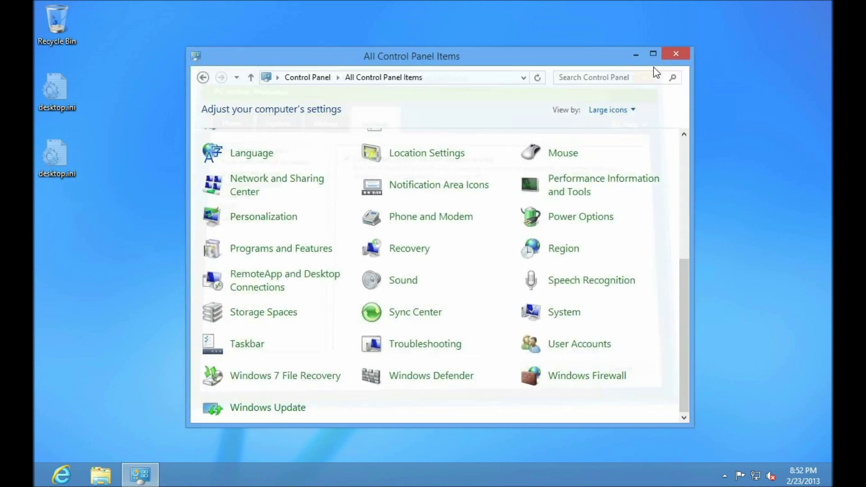
Close Control Panel and sign out of the admin account from the Start screen.
left_click(677, 53)
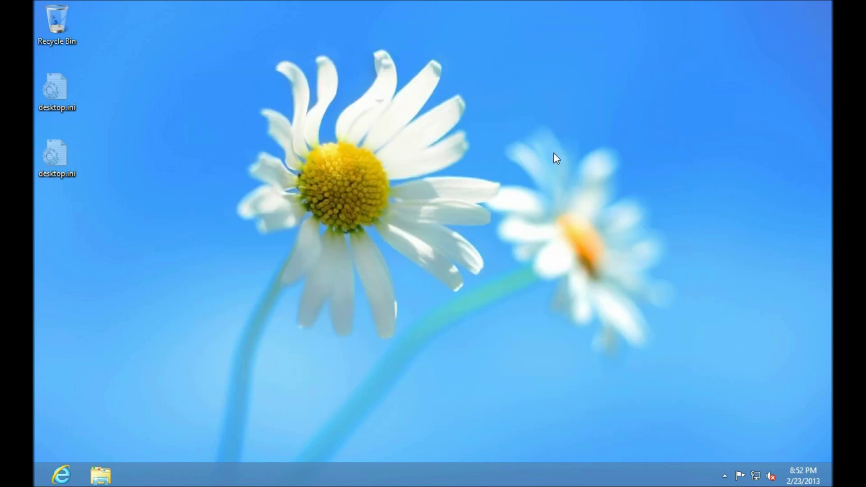
key("super")
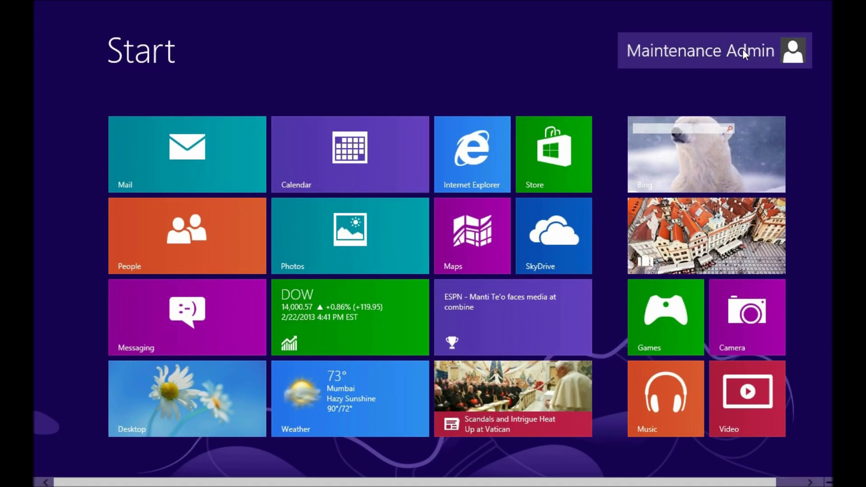
left_click(742, 48)
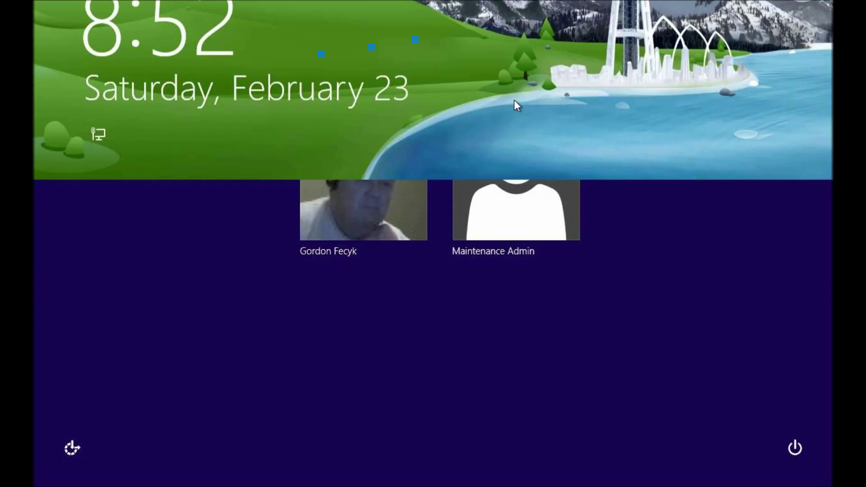
Sign in to the standard user account with its password and go to the desktop.
left_click(369, 182)
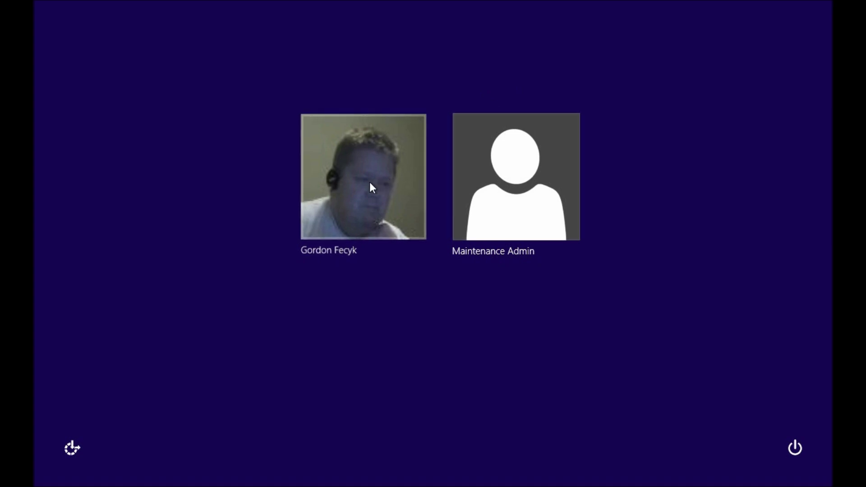
type("**************")
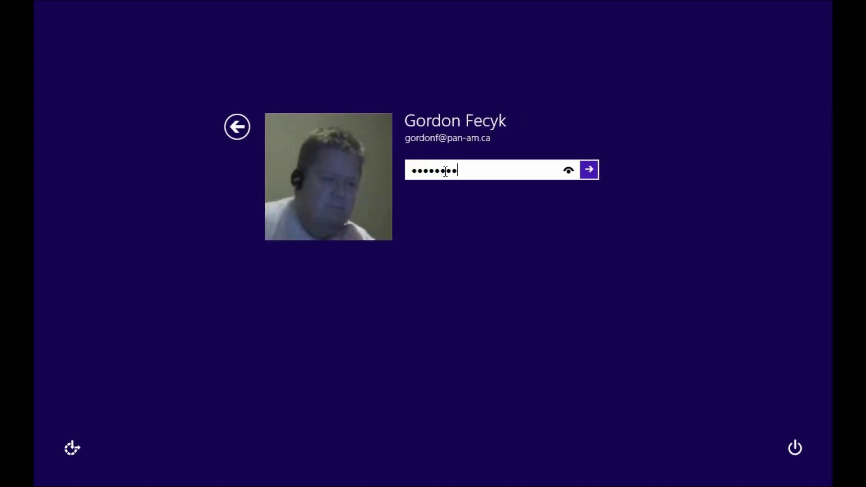
key("Return")
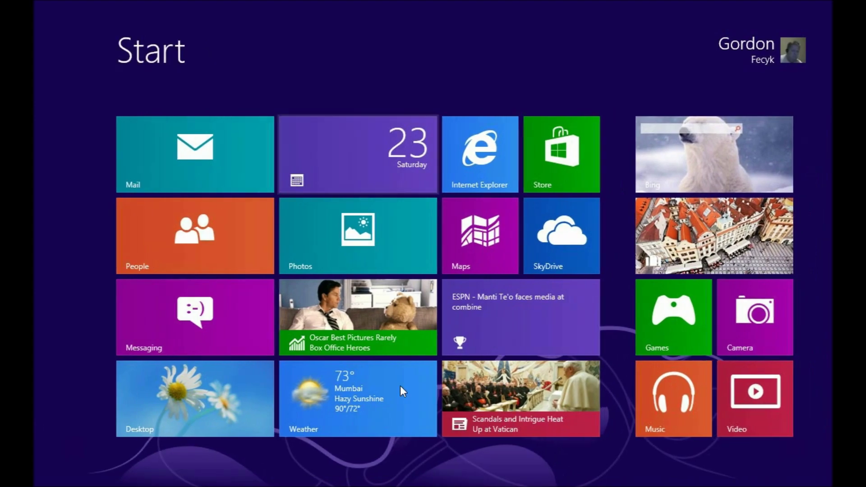
left_click(177, 400)
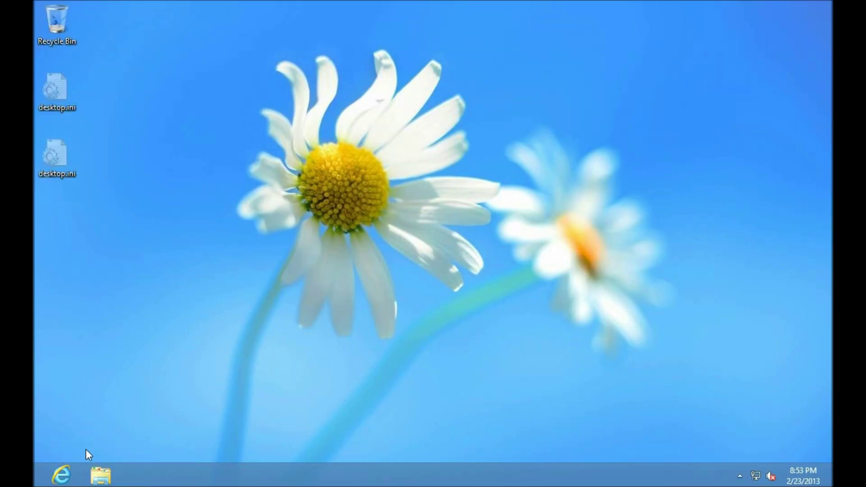
Launch Internet Explorer and maximize it on the MSN for Windows 8 page.
left_click(63, 475)
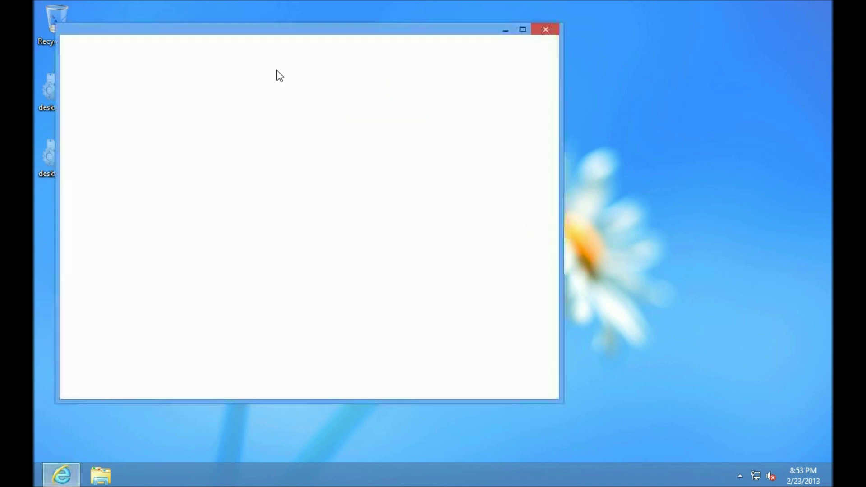
left_click(523, 29)
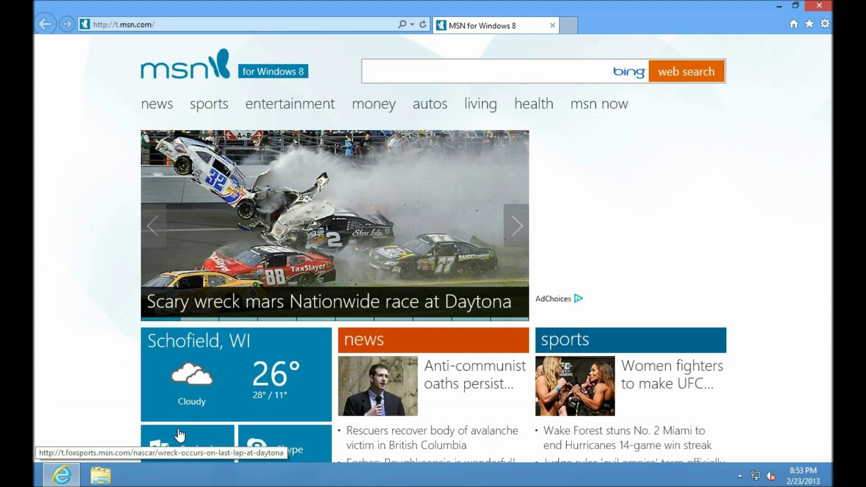
In File Explorer, add a new folder named 'Public Downloads' under Documents > Public Documents.
left_click(100, 475)
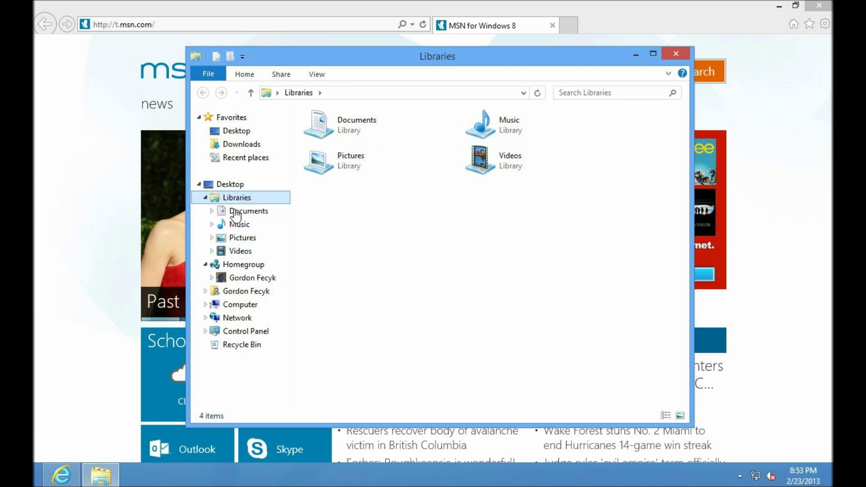
left_click(211, 211)
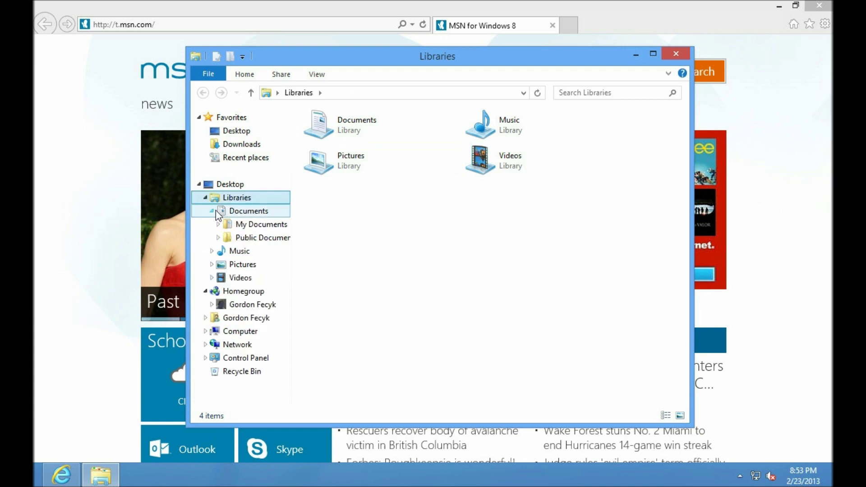
left_click(262, 237)
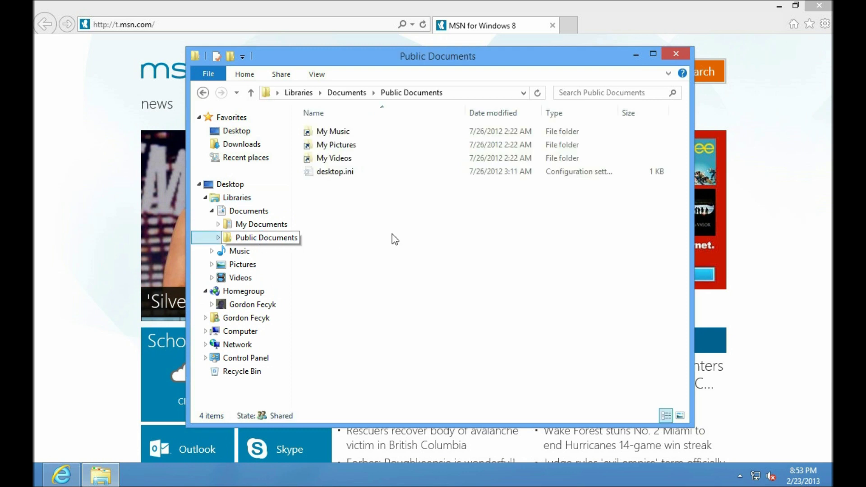
right_click(347, 206)
mouse_move(386, 345)
left_click(472, 344)
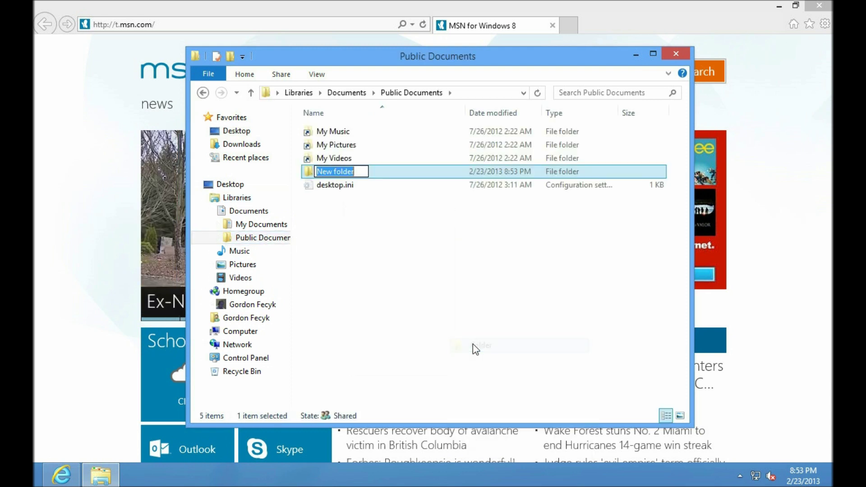
type("Publ")
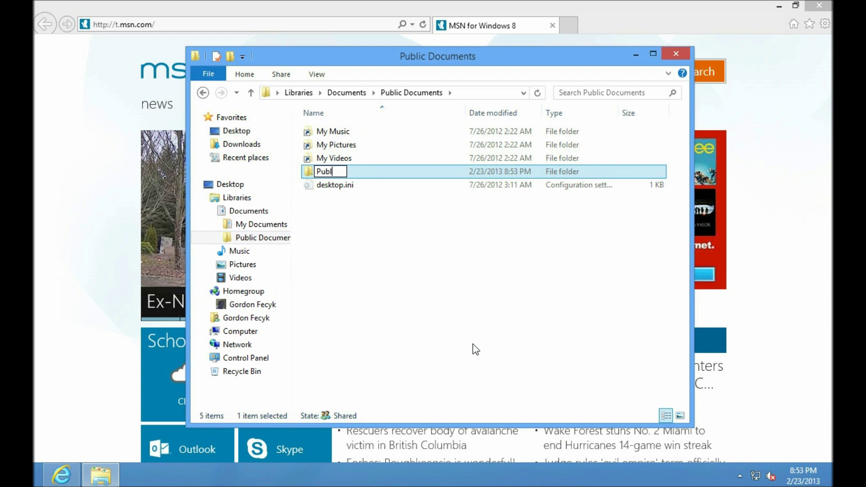
type("ic Downloads")
key("Return")
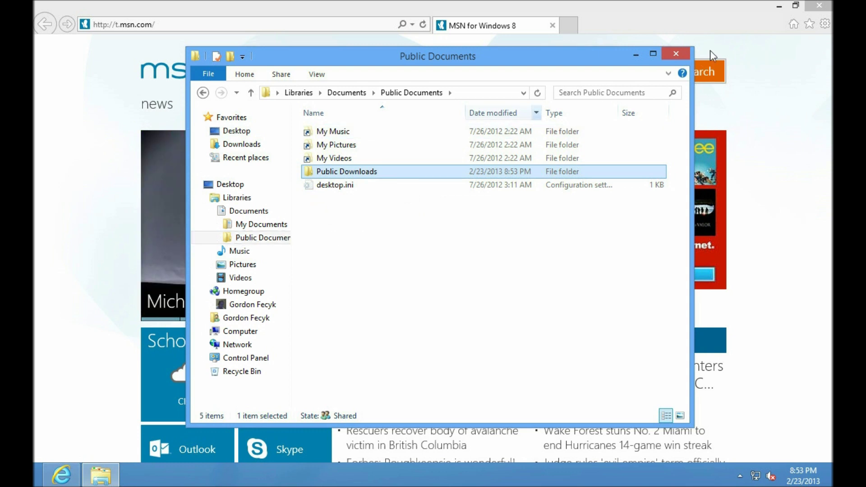
left_click(676, 53)
left_click(324, 24)
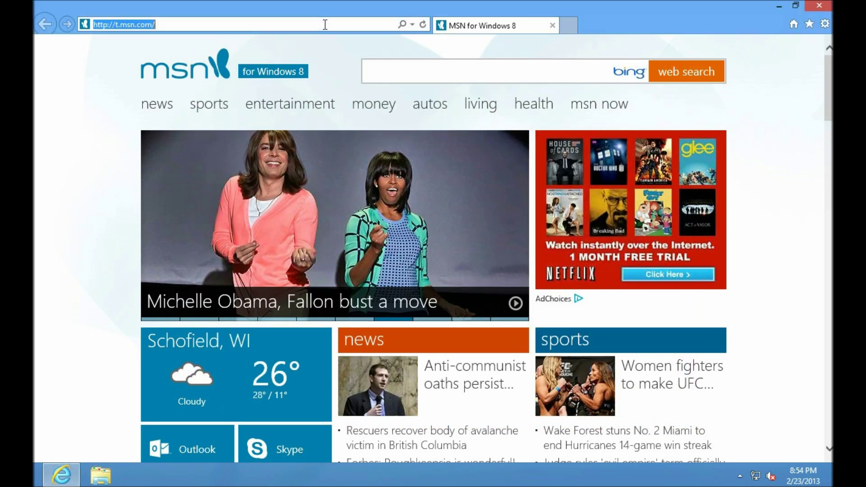
type("http://www.ja")
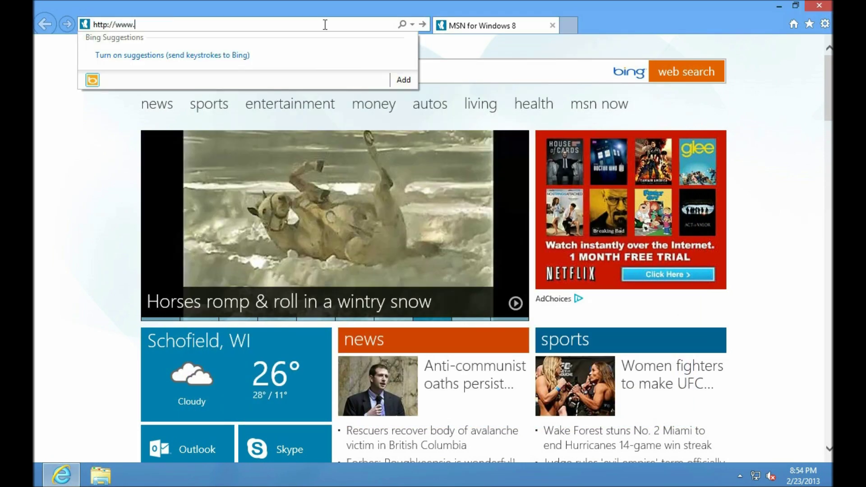
type("va.com/")
key("Return")
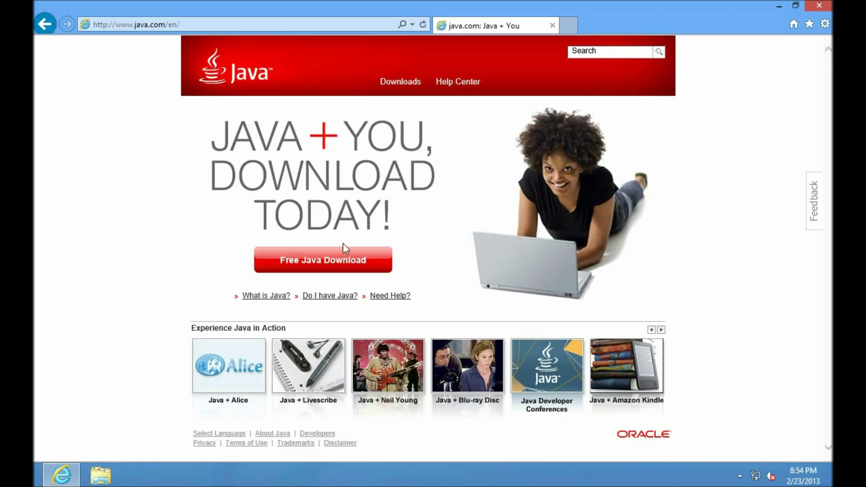
left_click(326, 262)
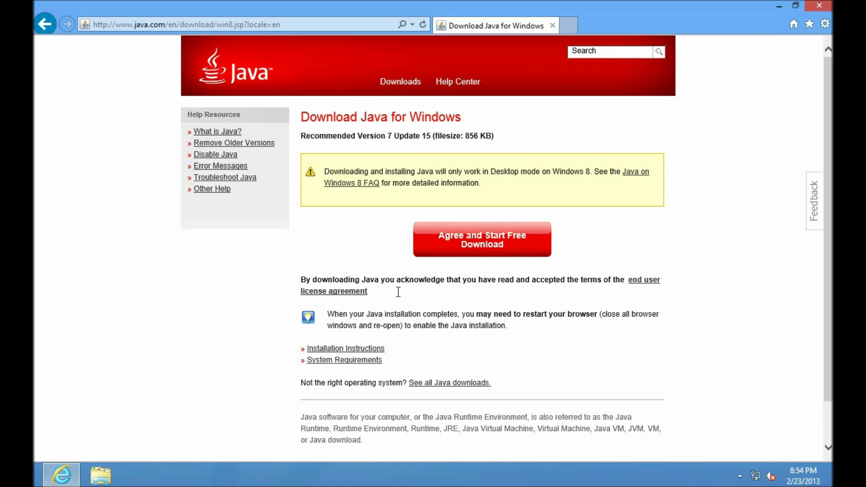
left_click(443, 384)
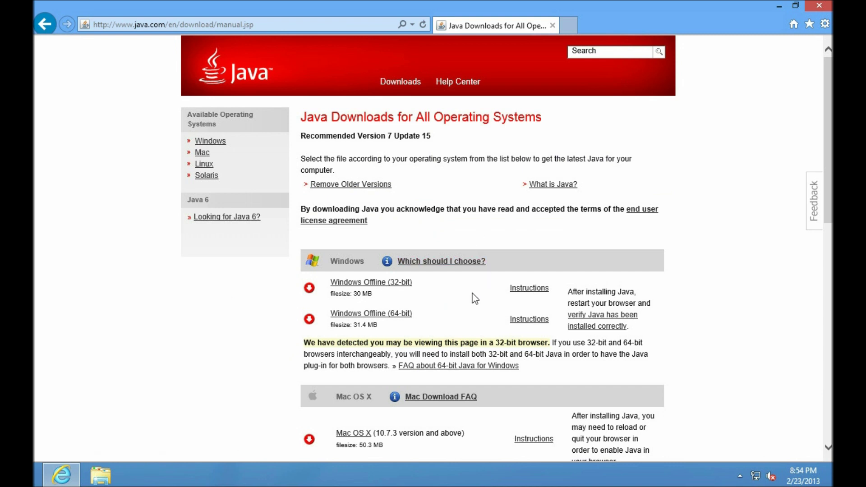
Save the 64-bit Windows Offline Java installer into Public Documents\Public Downloads.
left_click(395, 318)
left_click(661, 448)
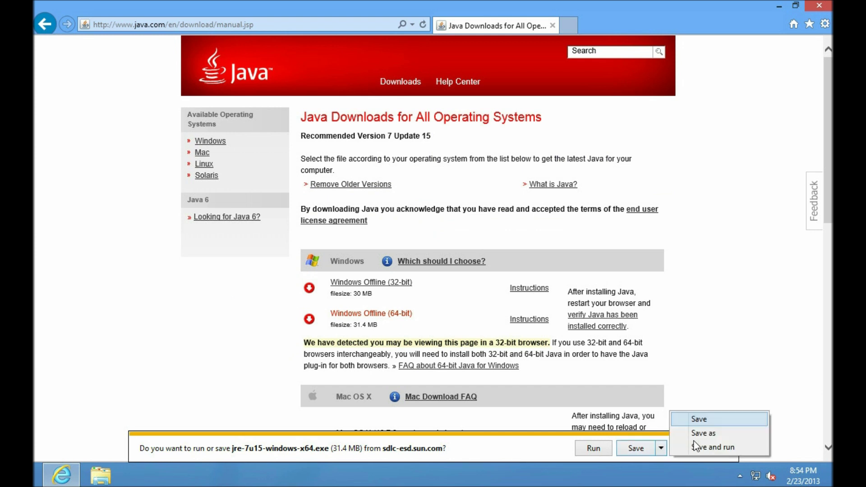
left_click(702, 433)
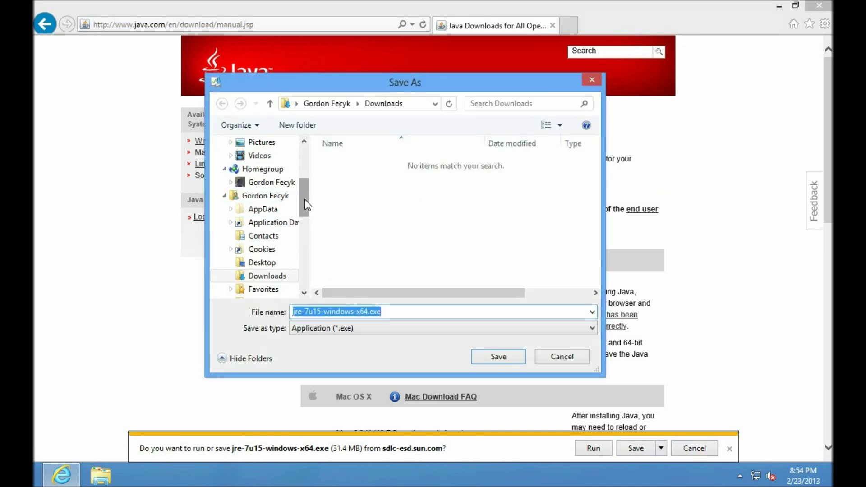
left_click_drag(305, 205, 308, 172)
left_click(231, 242)
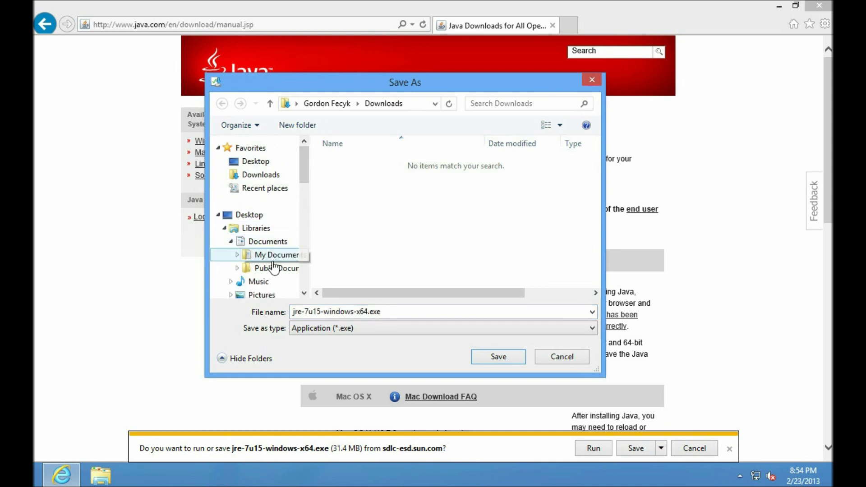
left_click(273, 267)
left_click(326, 204)
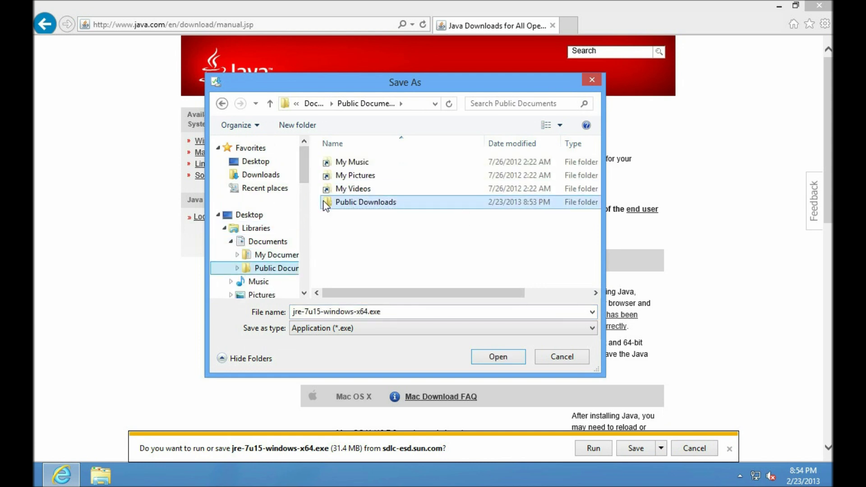
left_click(499, 356)
left_click(498, 356)
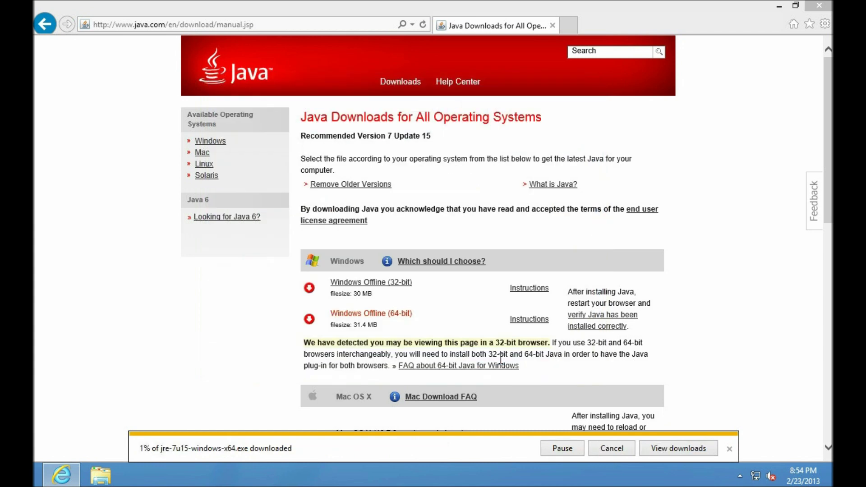
Save the 32-bit Windows Offline Java installer into Public Downloads as well.
left_click(411, 283)
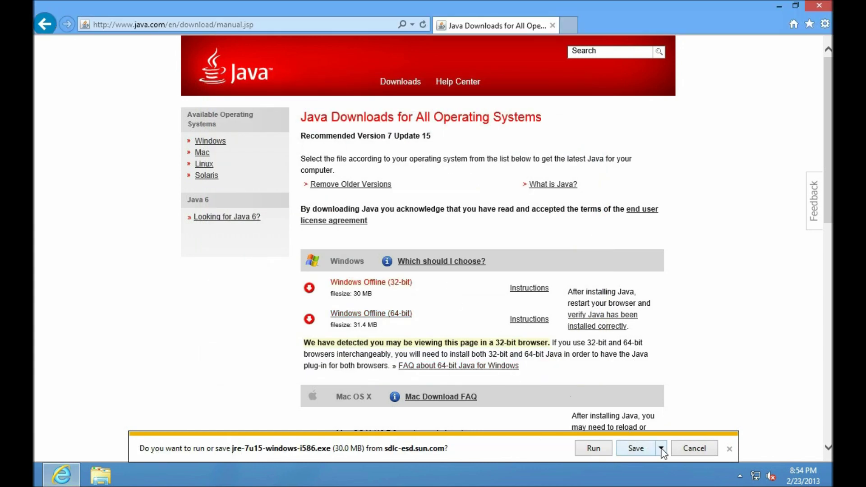
left_click(661, 449)
left_click(688, 436)
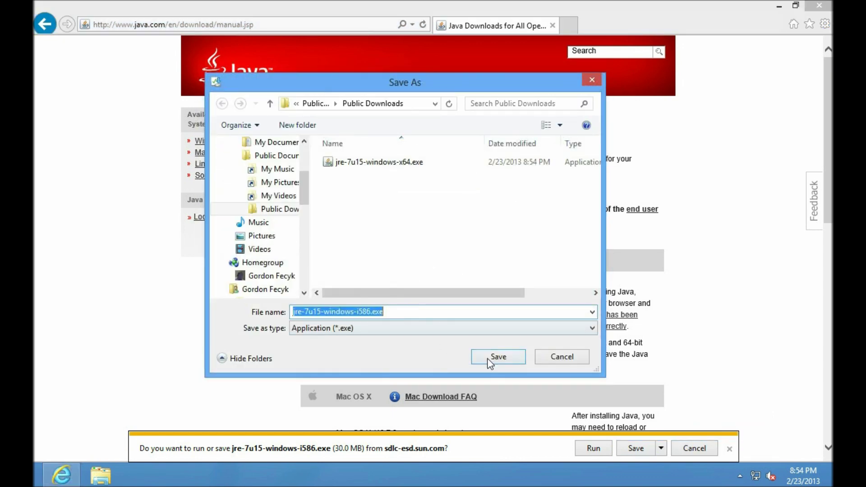
left_click(489, 357)
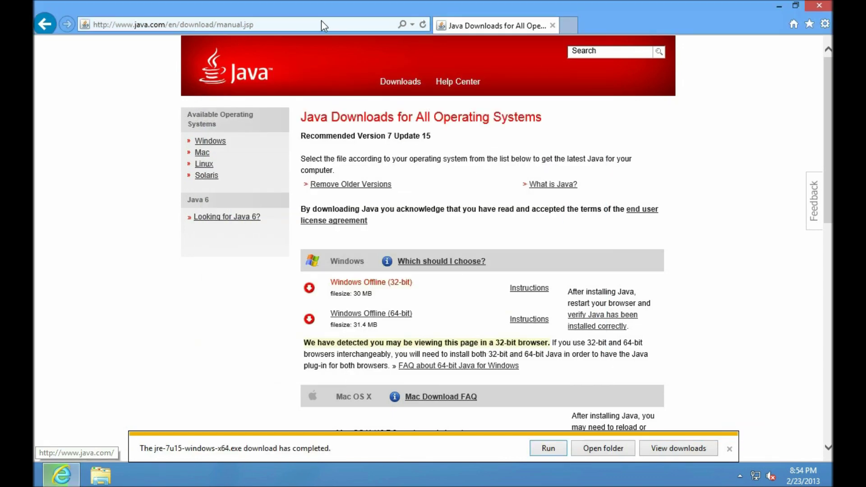
left_click(323, 26)
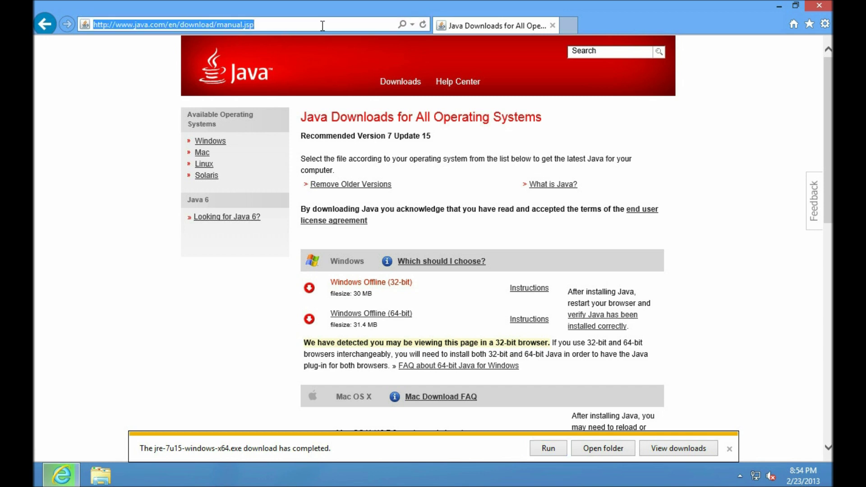
type("http://ww")
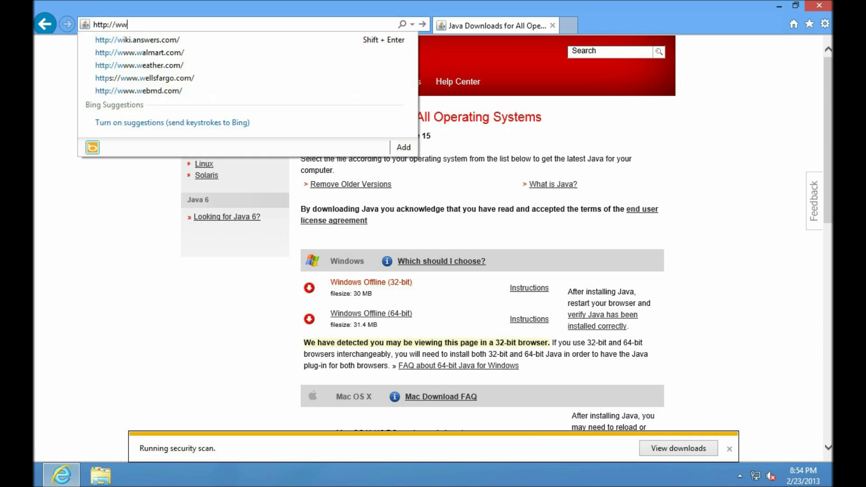
type("w.app.com/")
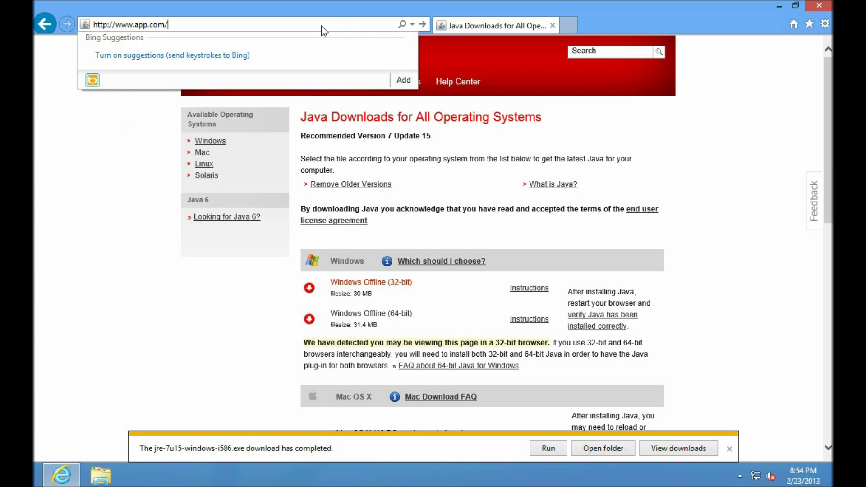
key("BackSpace")
key("BackSpace")
key("BackSpace")
key("BackSpace")
key("BackSpace")
type("le.com/quicktime/")
key("Return")
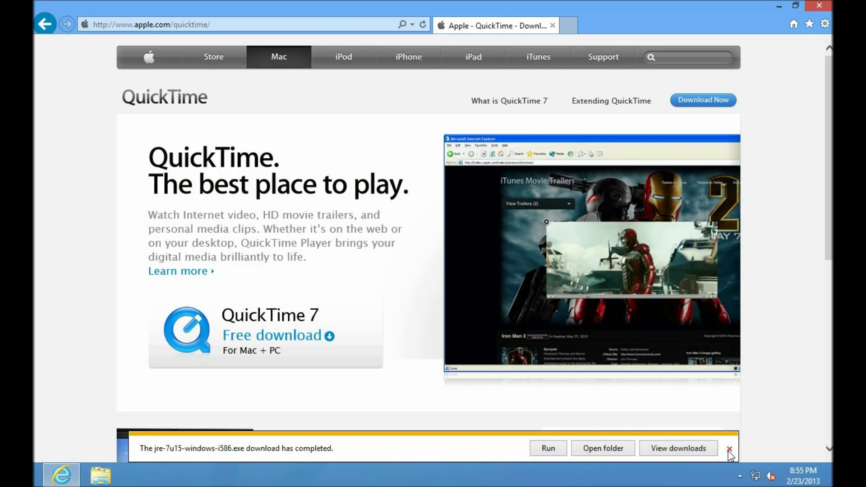
left_click(729, 449)
left_click(256, 346)
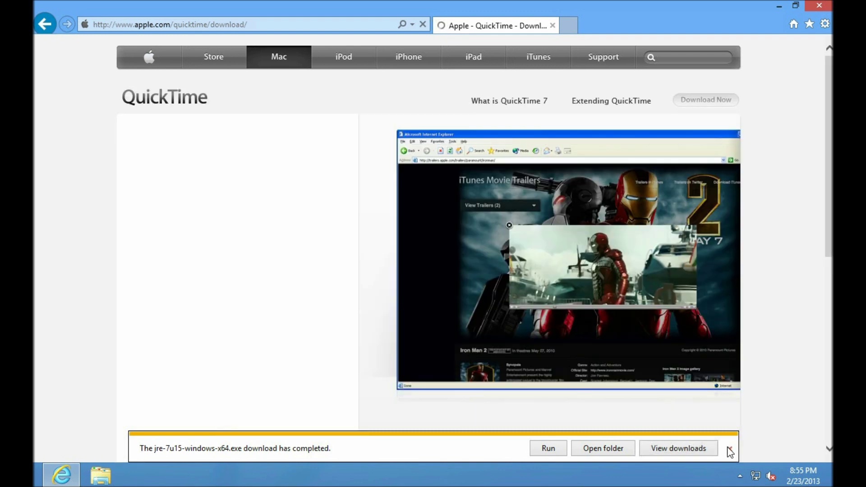
left_click(729, 449)
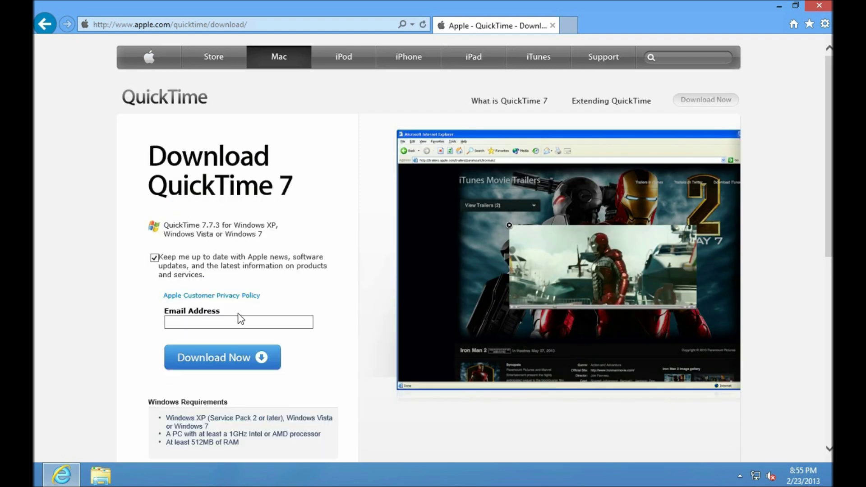
Uncheck the Apple news opt-in and start saving QuickTimeInstaller.exe via Save as.
left_click(256, 321)
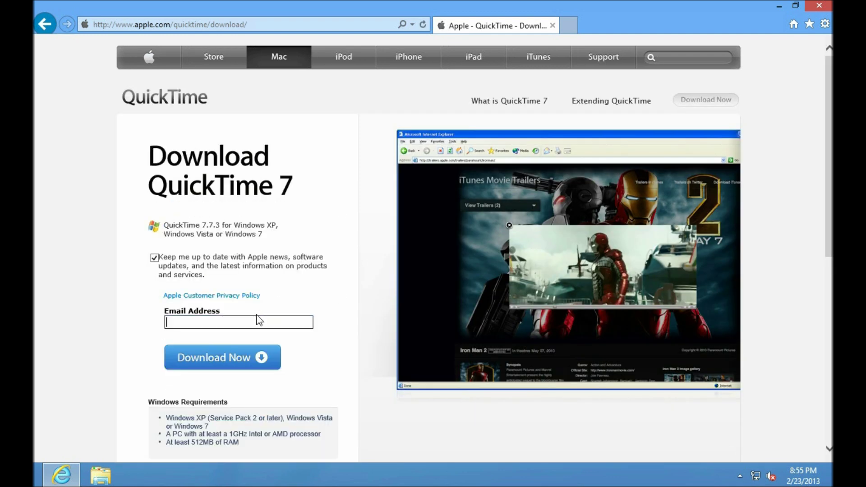
left_click(158, 263)
left_click(236, 360)
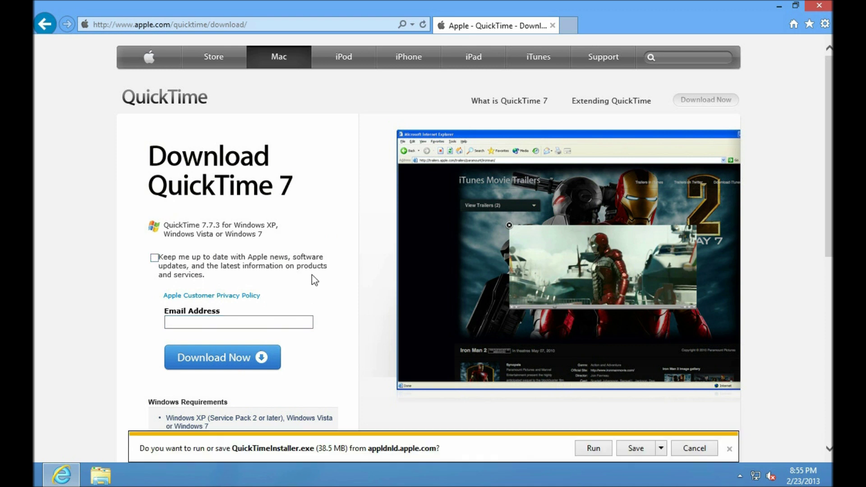
left_click(661, 448)
left_click(716, 434)
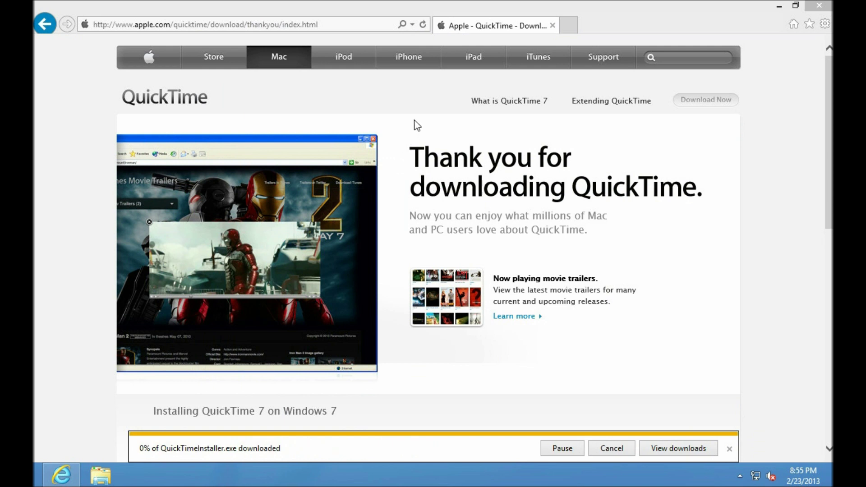
left_click(350, 24)
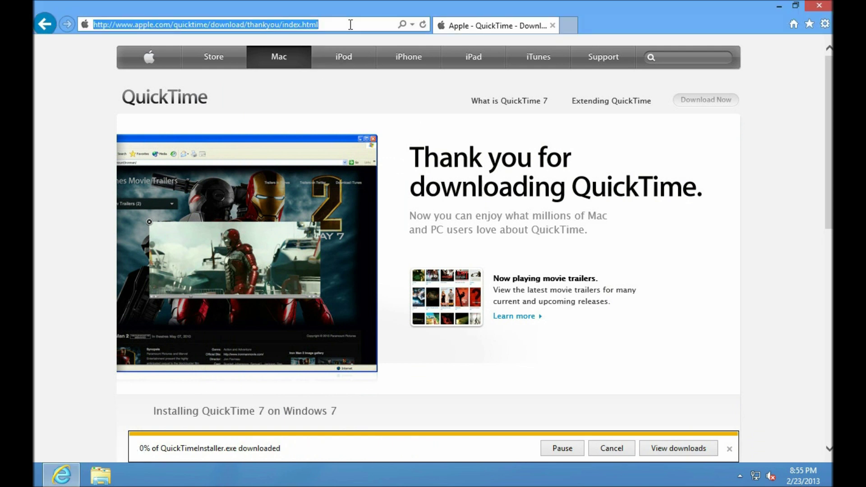
type("http://w")
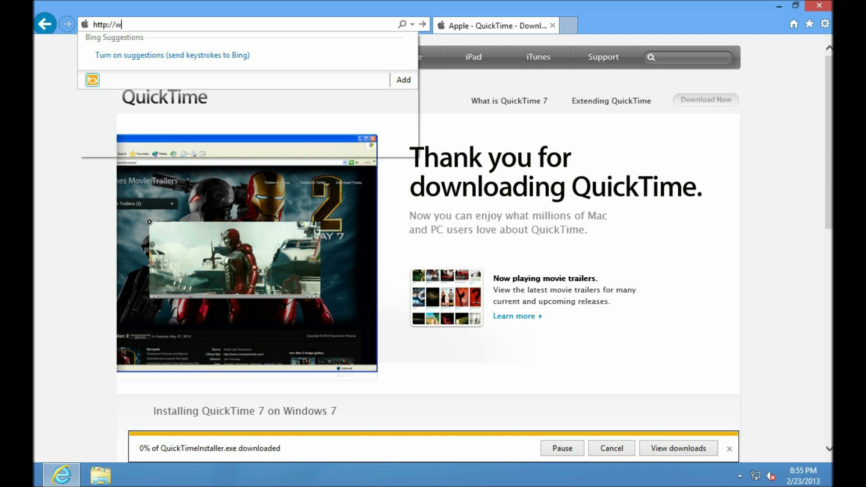
type("ww.adobe.com/")
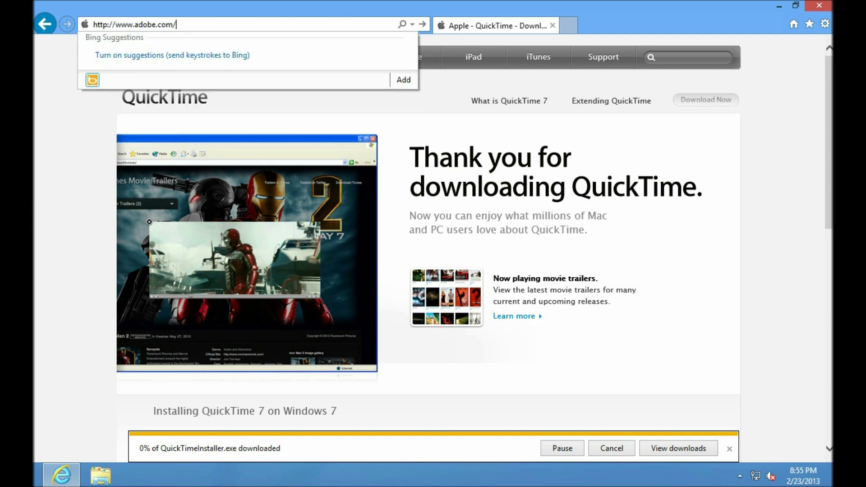
type("reader/")
key("Return")
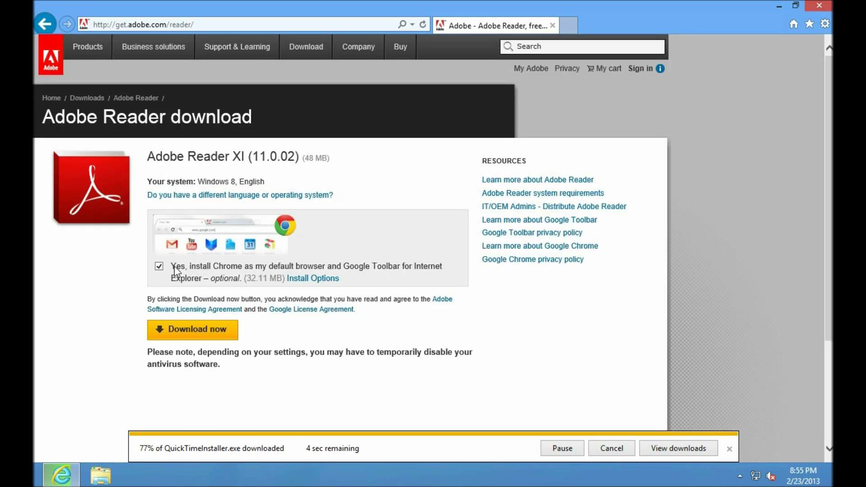
left_click(159, 266)
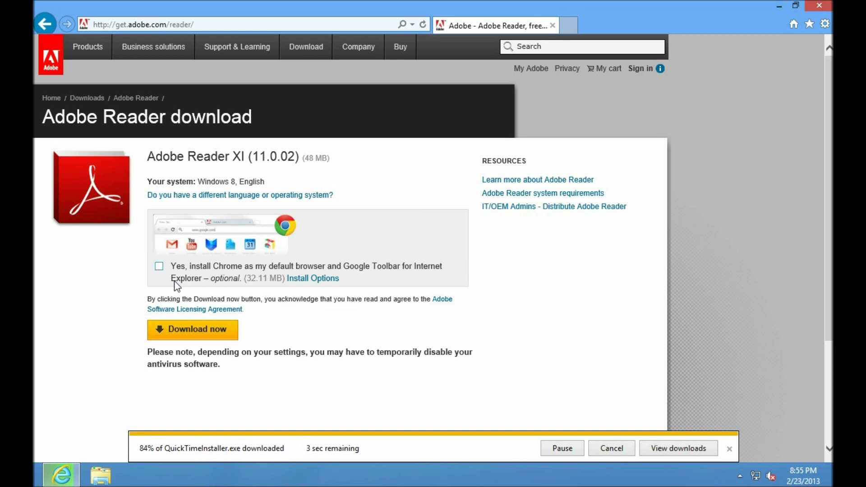
left_click(185, 334)
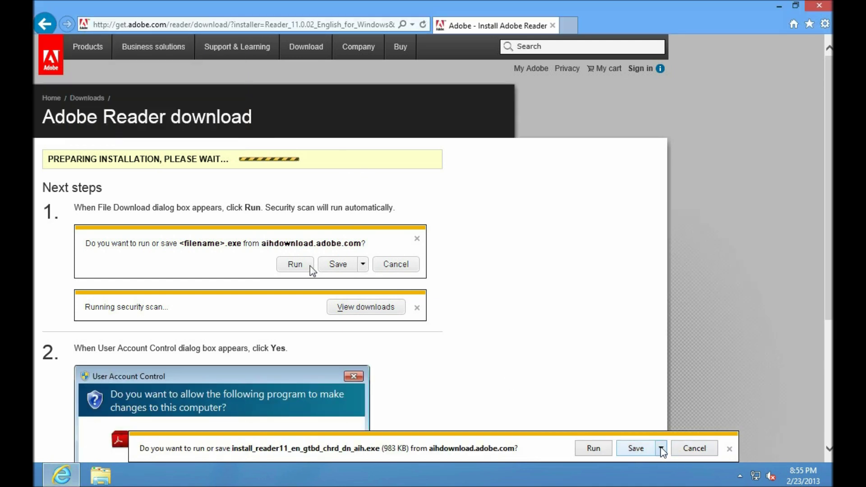
Save the Reader installer into Public Downloads, dismiss the notification, and close Internet Explorer.
left_click(661, 448)
left_click(698, 432)
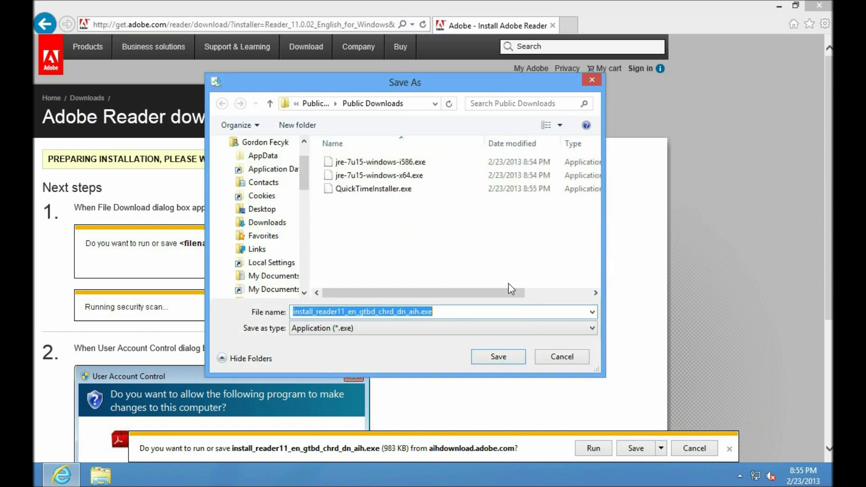
left_click(505, 363)
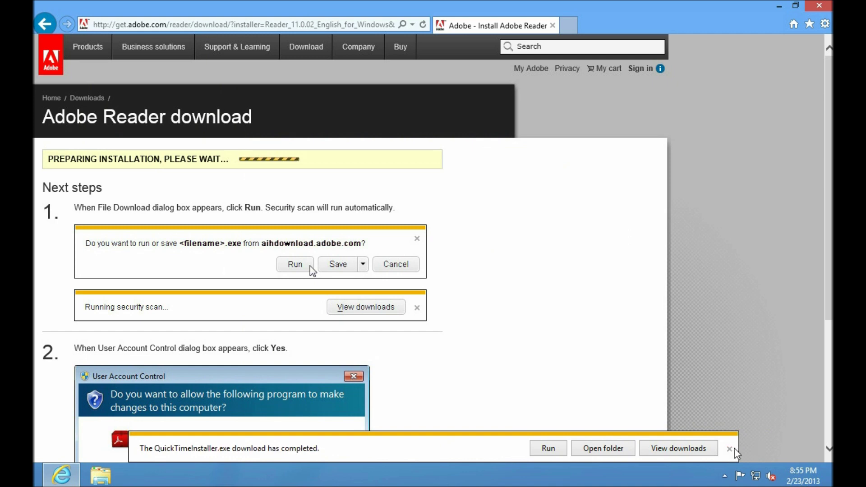
left_click(729, 449)
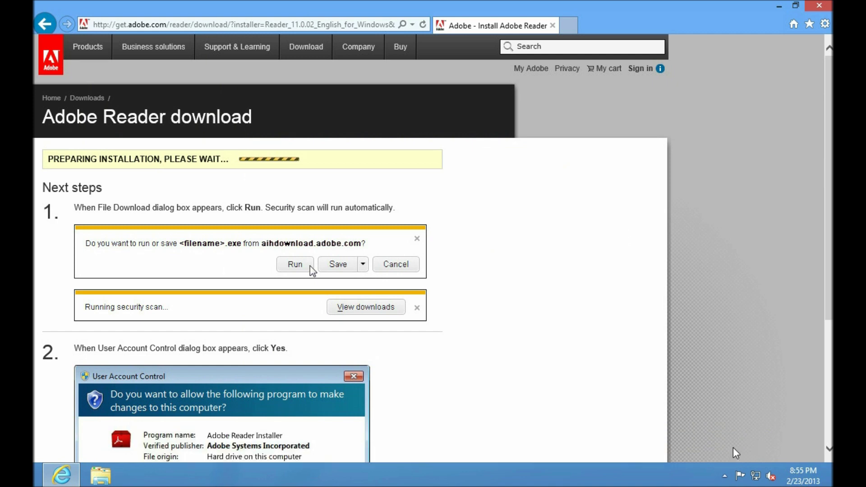
left_click(818, 5)
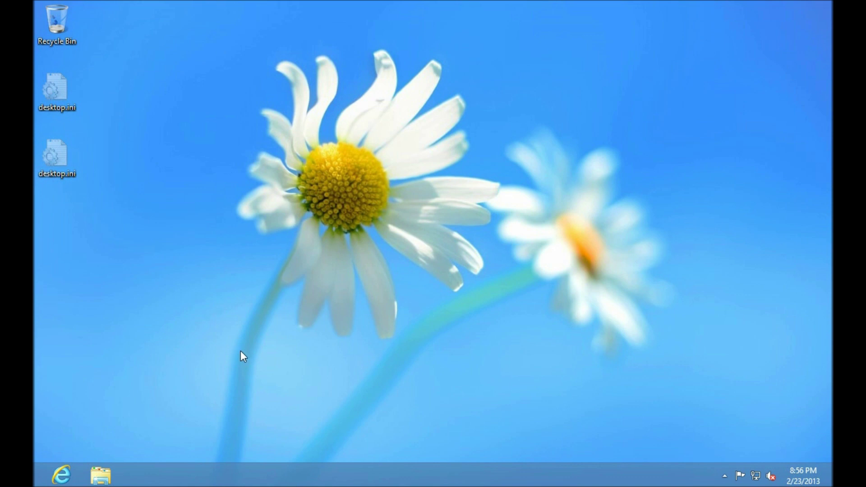
Open File Explorer at Documents > Public Documents > Public Downloads and select jre-7u15-windows-i586.exe.
left_click(100, 474)
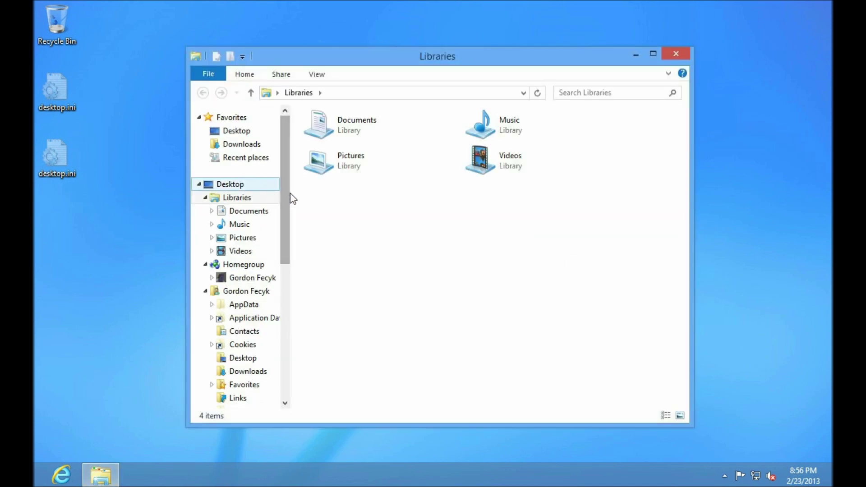
left_click(211, 211)
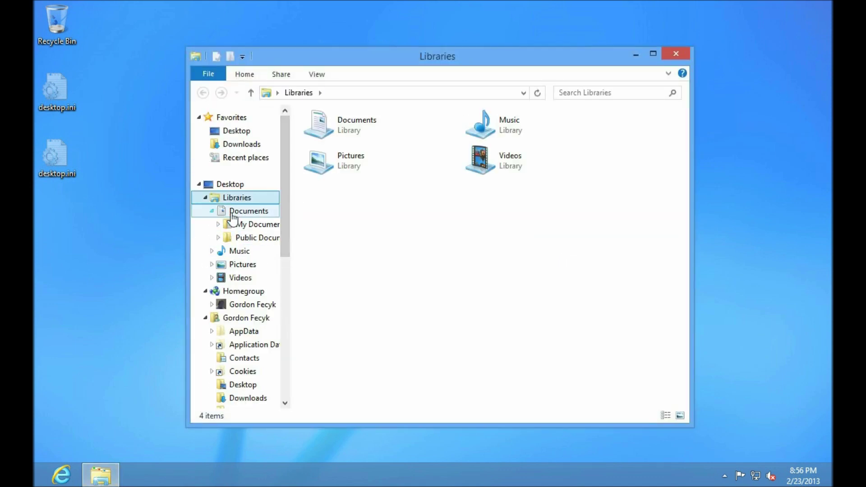
left_click(219, 237)
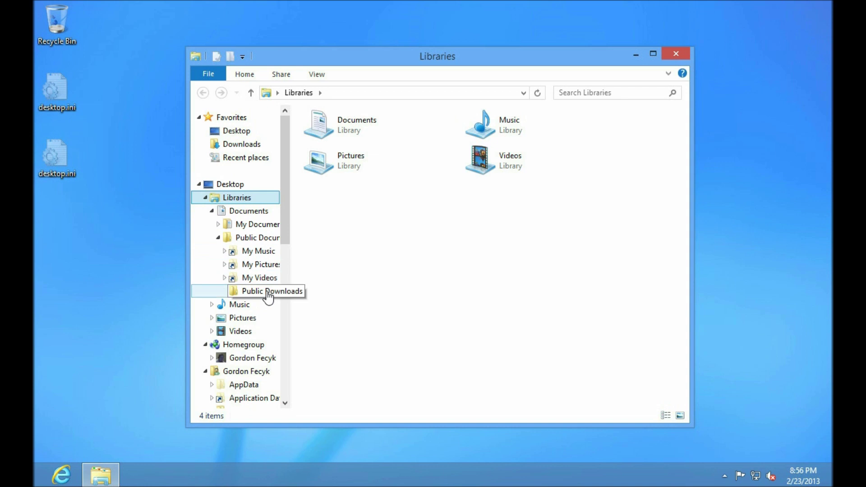
left_click(253, 291)
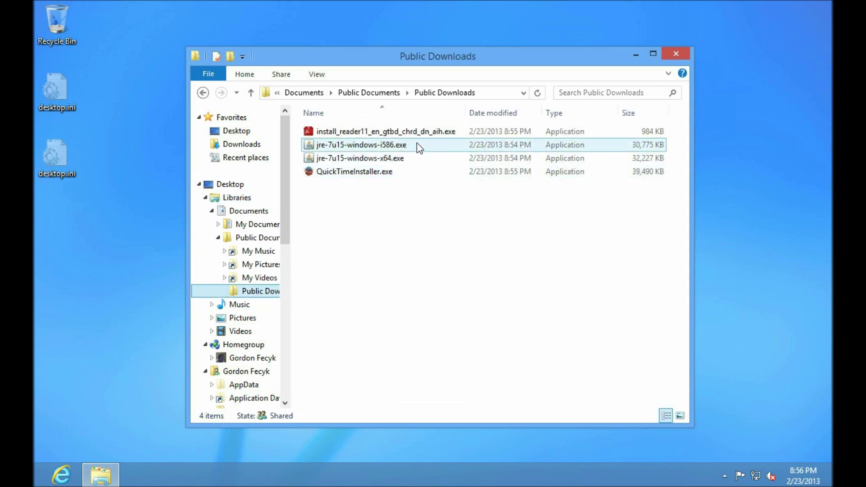
left_click(376, 150)
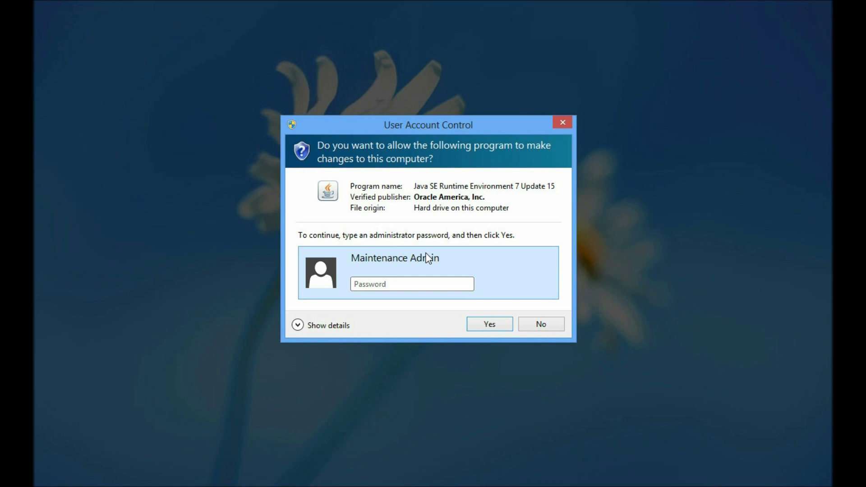
Approve jre-7u15-windows-i586.exe with the admin password, install Java 7 Update 15, and close setup.
type("p")
left_click(490, 327)
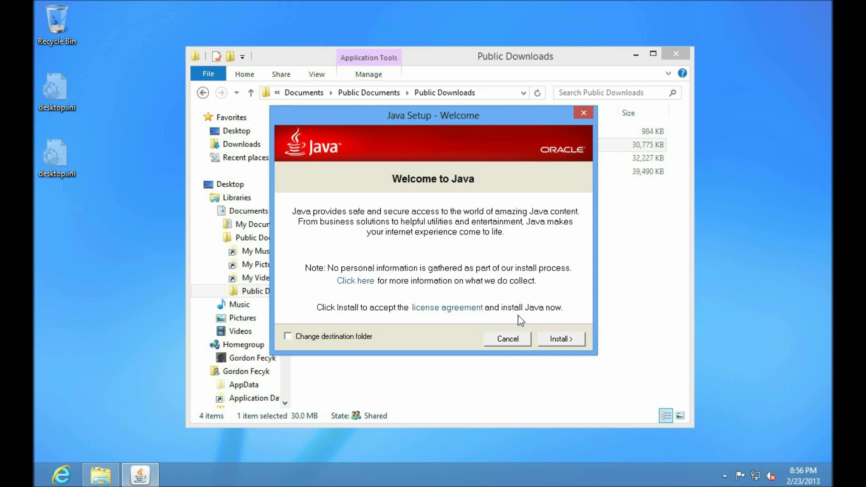
left_click(561, 339)
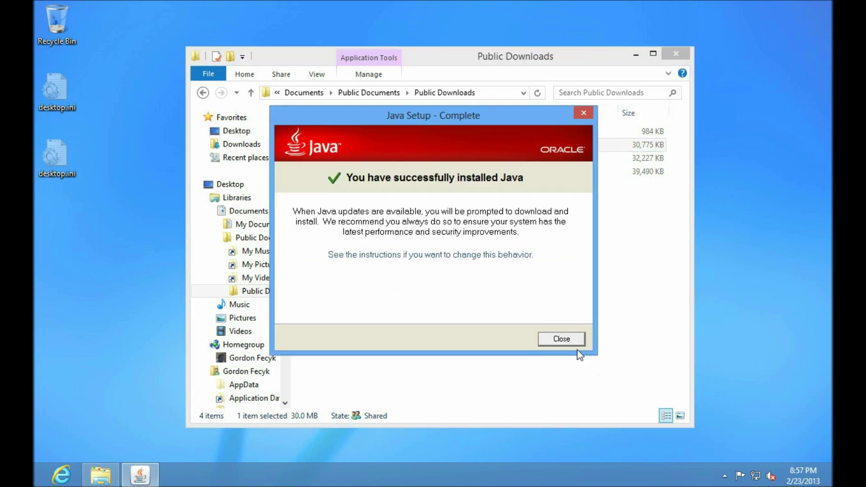
left_click(573, 343)
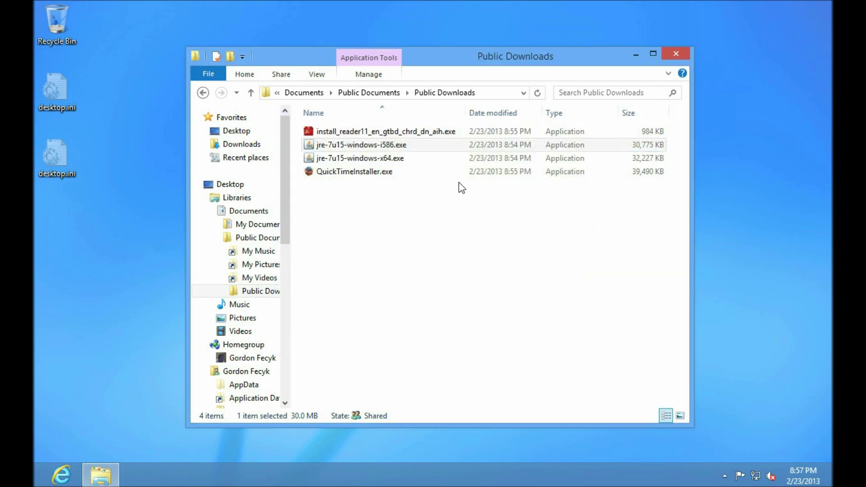
left_click(402, 161)
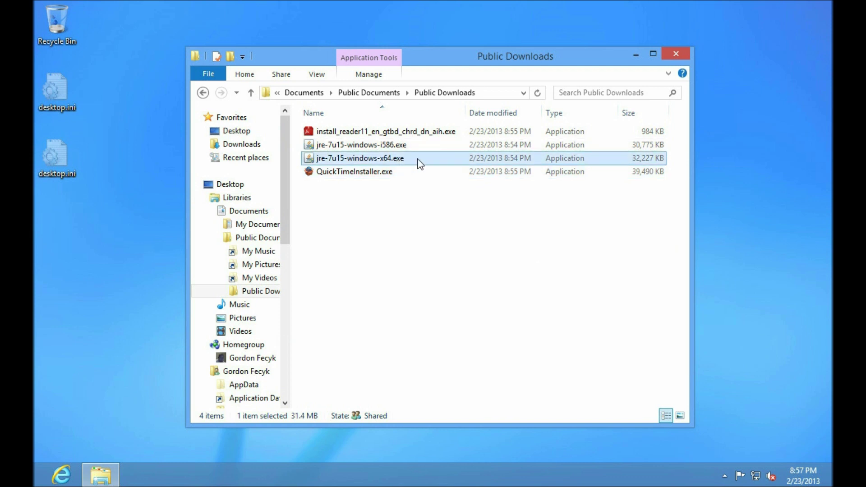
Run jre-7u15-windows-x64.exe as administrator, enter the admin password, install, then close setup.
right_click(386, 160)
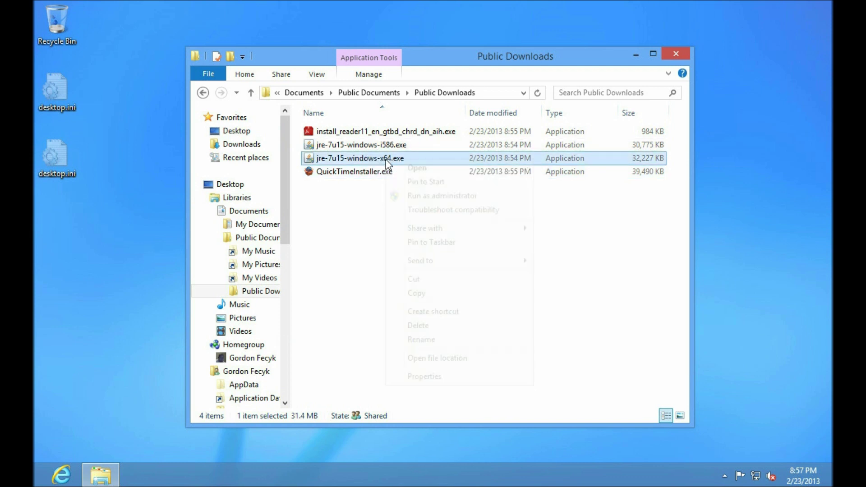
left_click(462, 196)
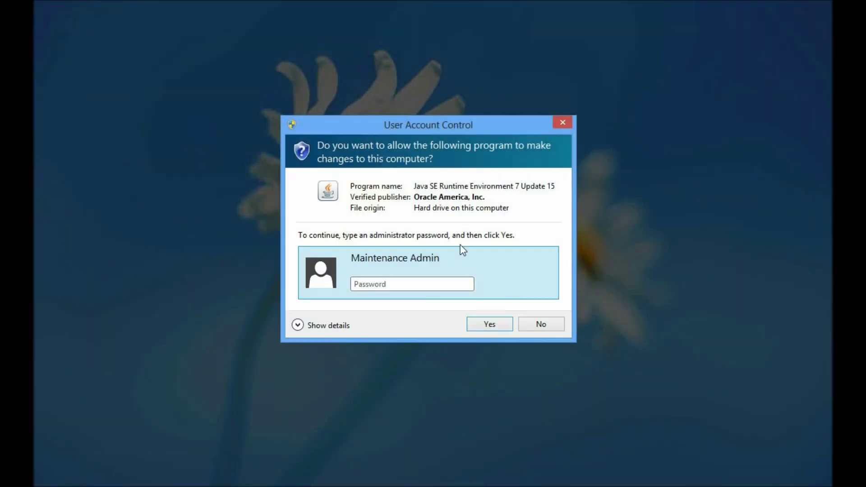
type("••••••••••••")
left_click(477, 320)
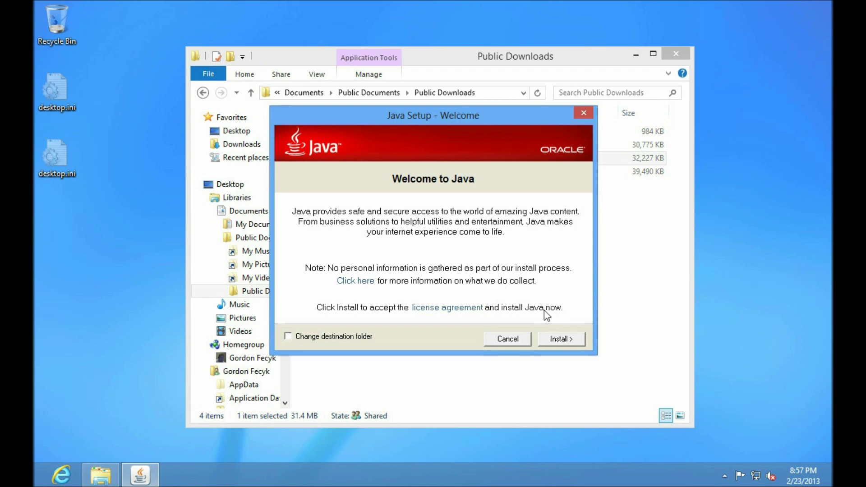
left_click(559, 340)
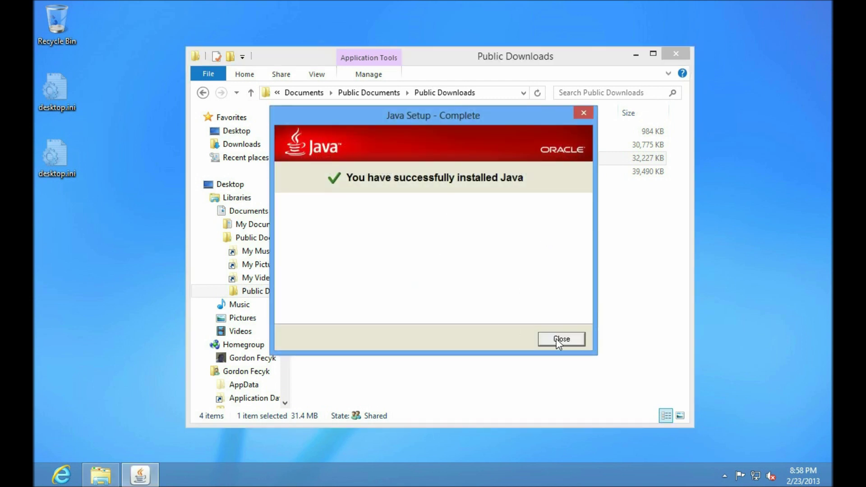
left_click(559, 337)
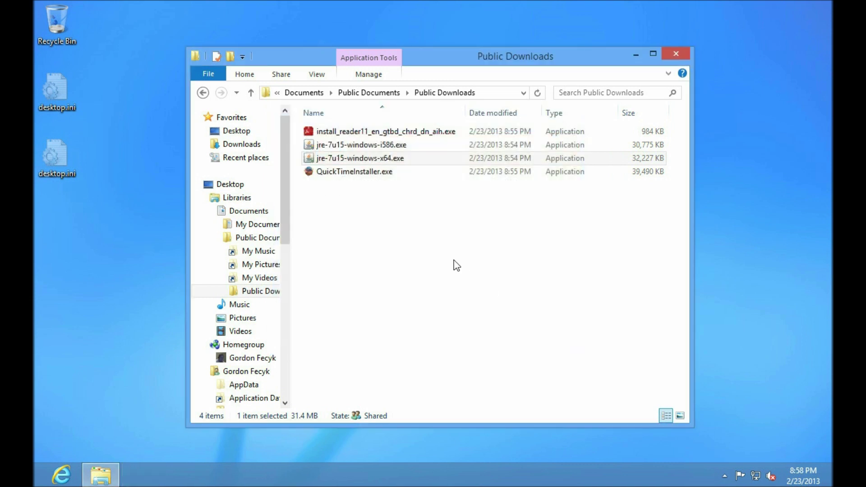
Launch QuickTimeInstaller.exe, accept the licence, and install to C:\Program Files (x86)\QuickTime\.
double_click(360, 175)
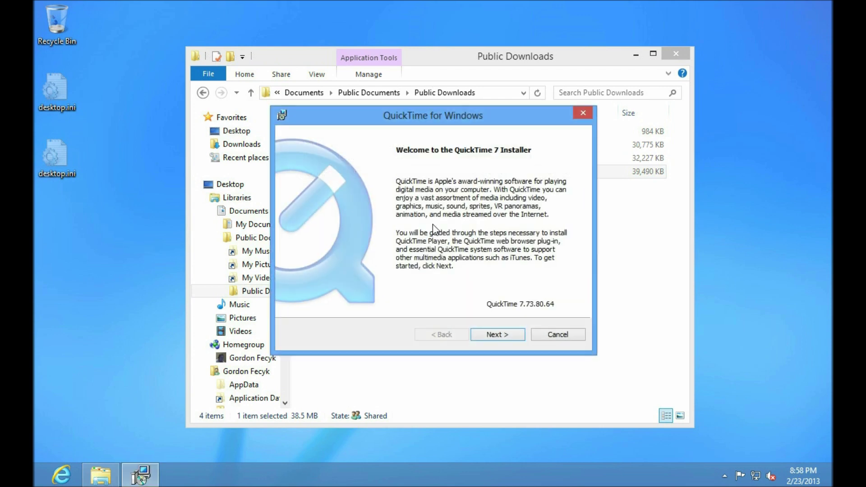
left_click(502, 338)
left_click(507, 337)
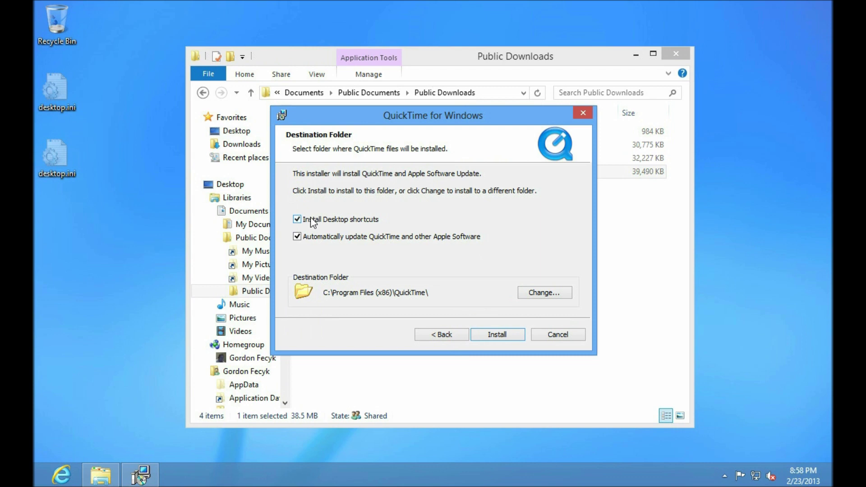
left_click(498, 335)
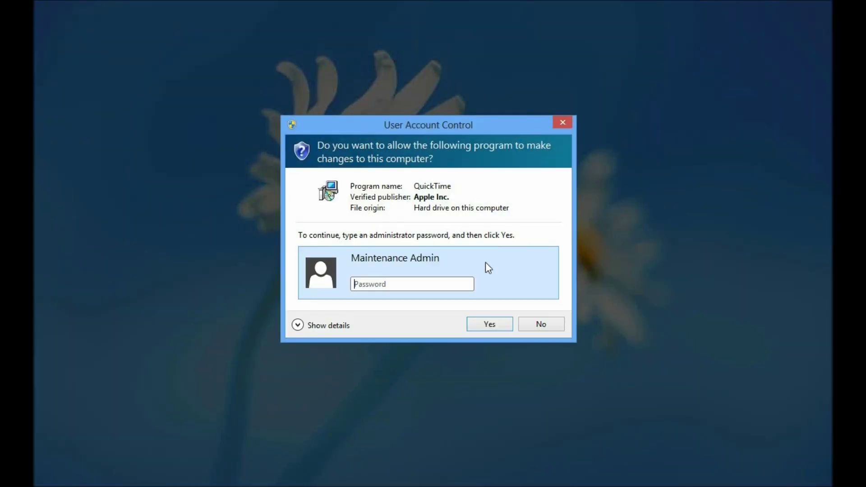
Enter the admin password at the UAC prompts, finish QuickTime setup, and decline the QuickTime 7 Pro upgrade.
type("********")
key("Return")
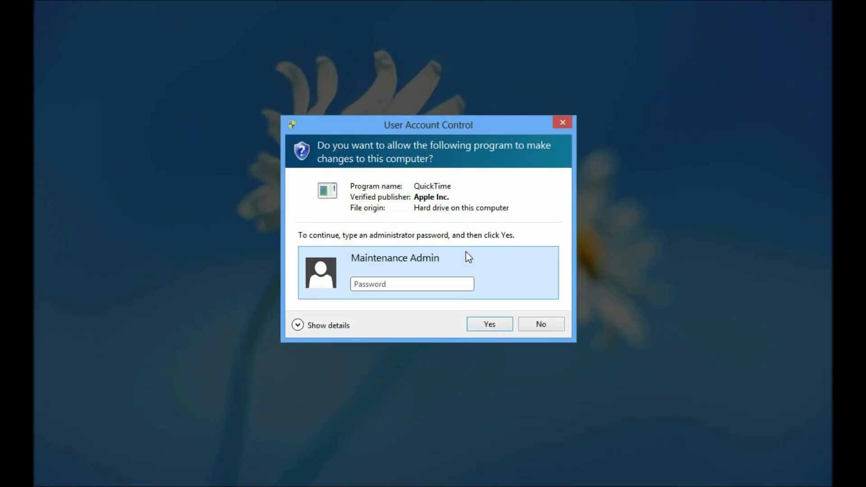
type("•••••••")
key("Return")
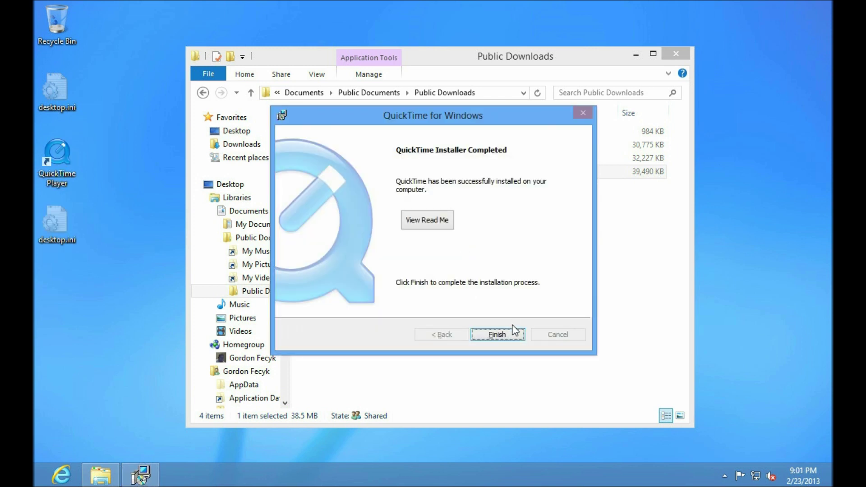
left_click(499, 337)
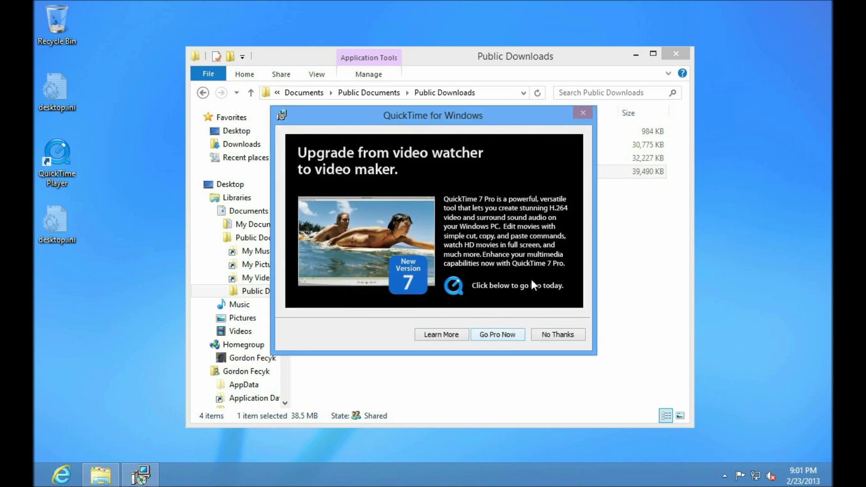
left_click(564, 339)
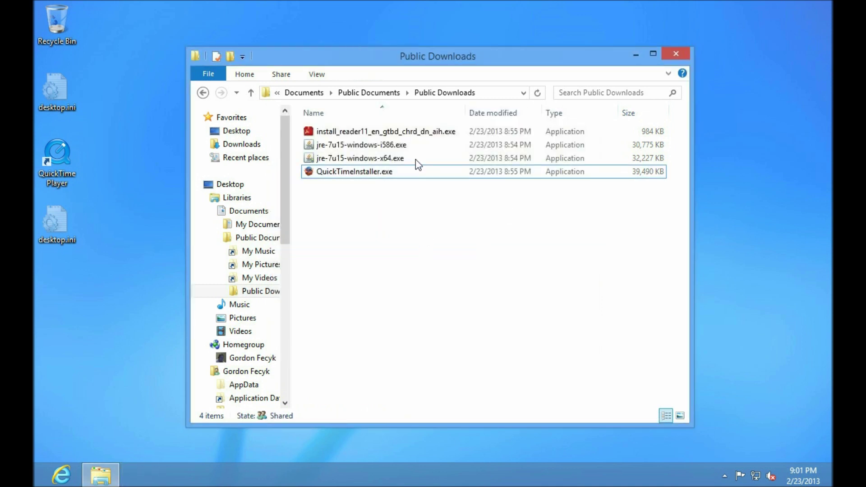
Launch the install_reader11 installer and approve it with the administrator password.
left_click(396, 133)
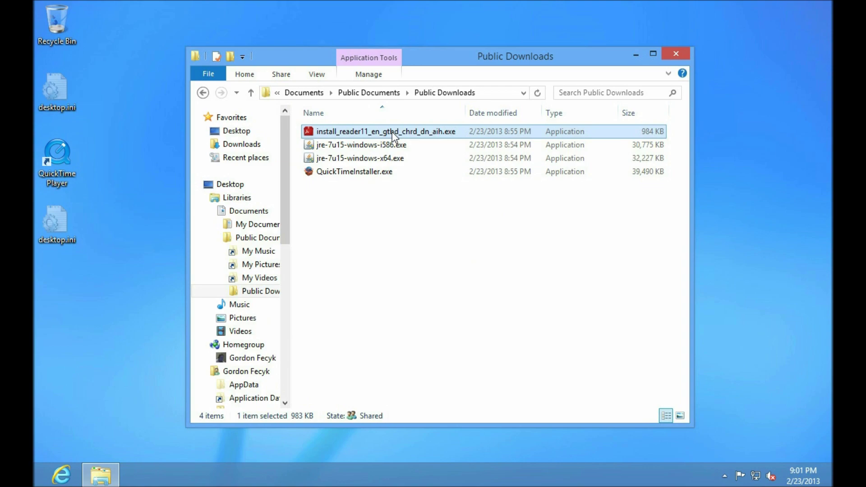
double_click(393, 135)
type("****")
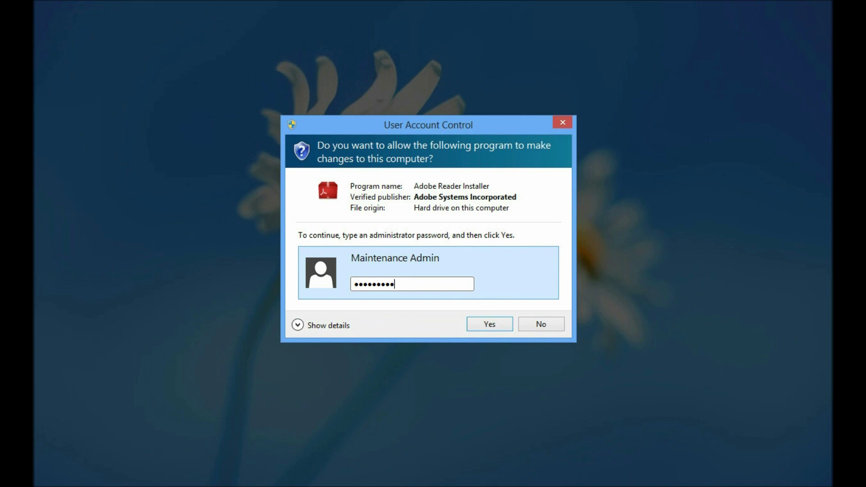
key("BackSpace")
key("BackSpace")
key("BackSpace")
type("***********")
key("Return")
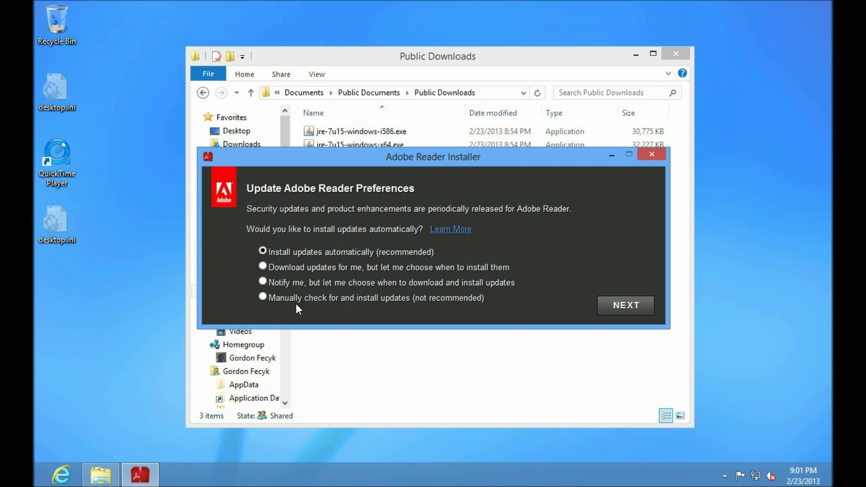
Choose 'Manually check for updates', install Adobe Reader, and finish the installer.
left_click(262, 296)
left_click(617, 309)
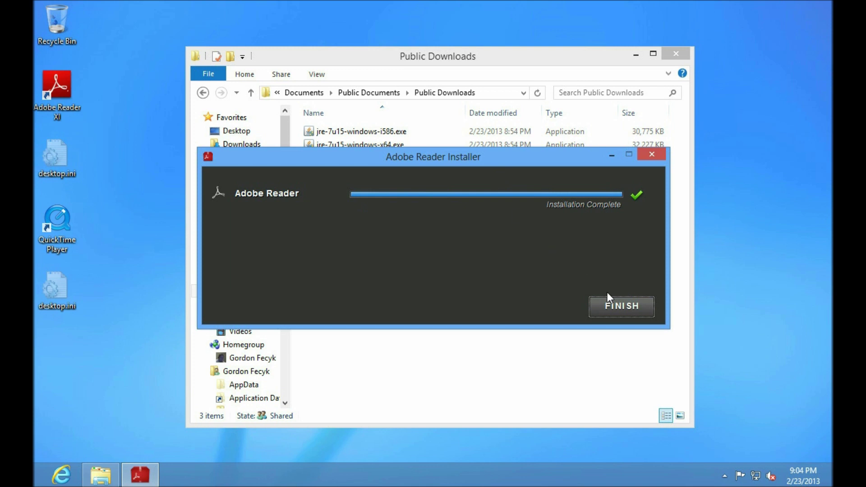
left_click(618, 305)
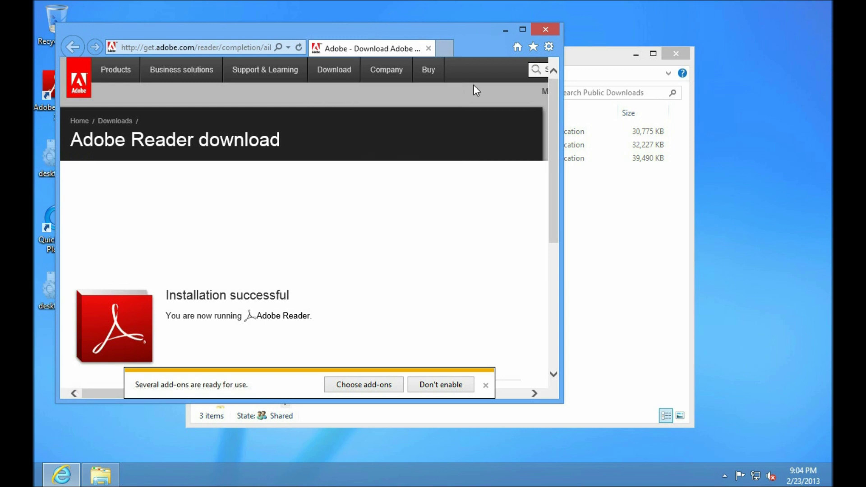
right_click(491, 471)
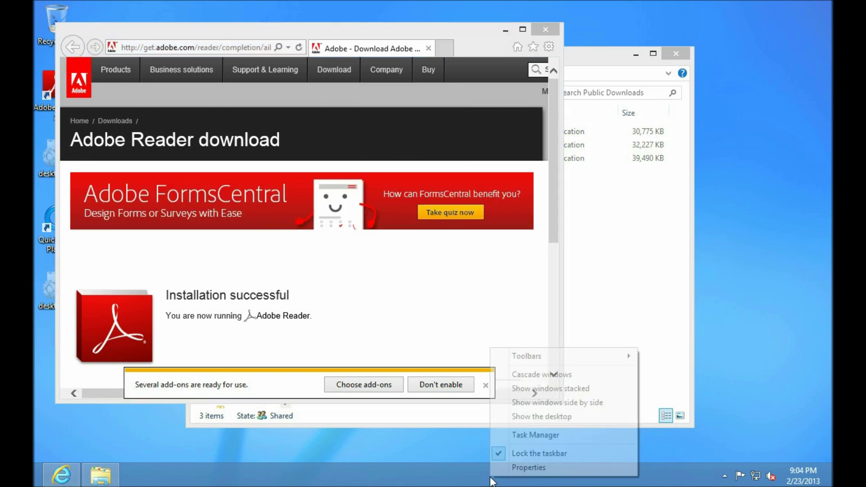
left_click(560, 435)
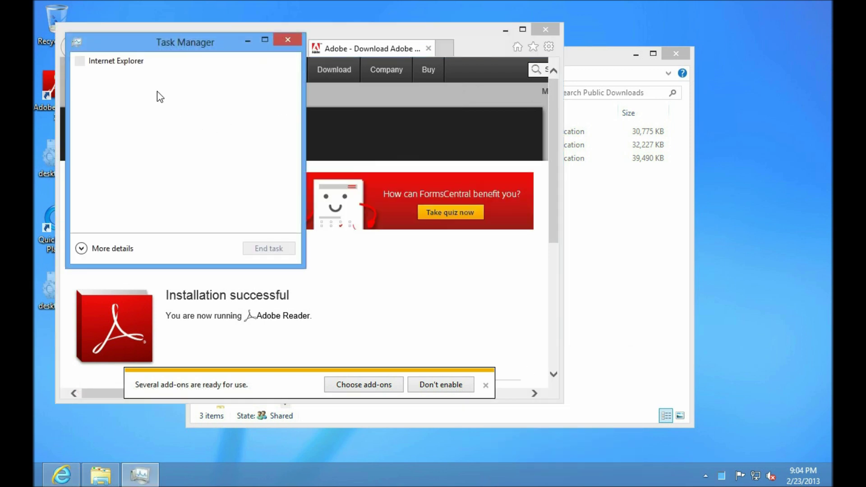
left_click(82, 248)
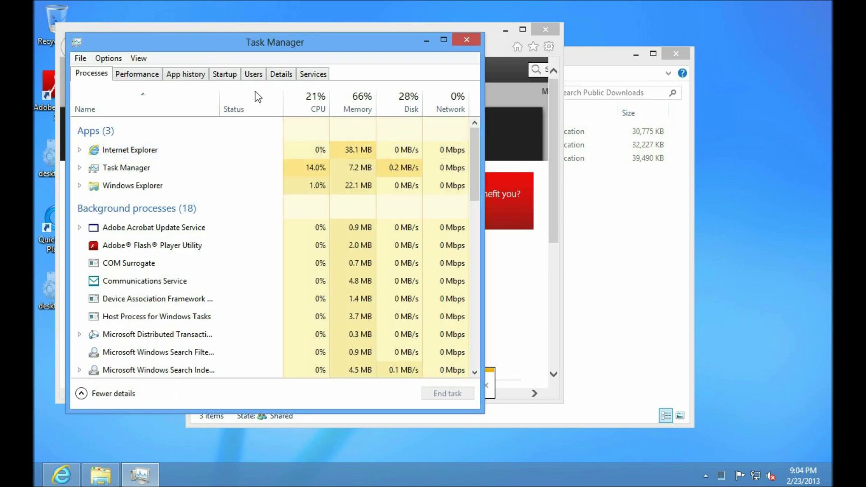
left_click(282, 75)
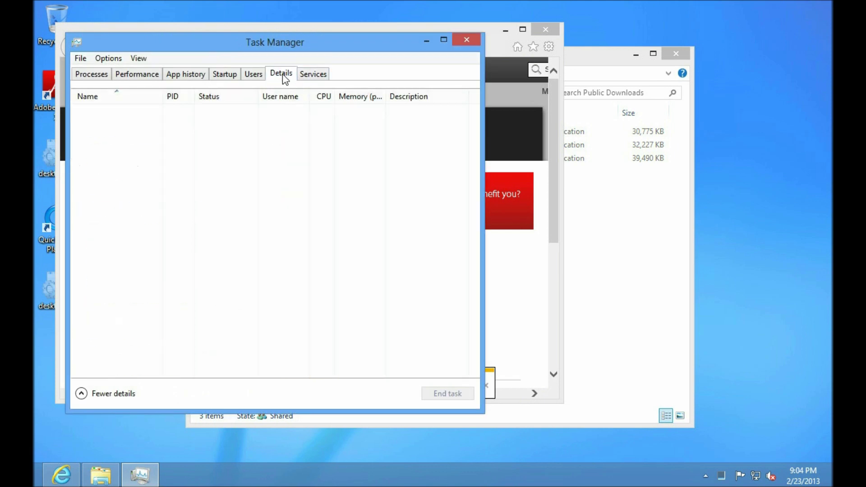
left_click(293, 97)
left_click_drag(475, 180, 474, 355)
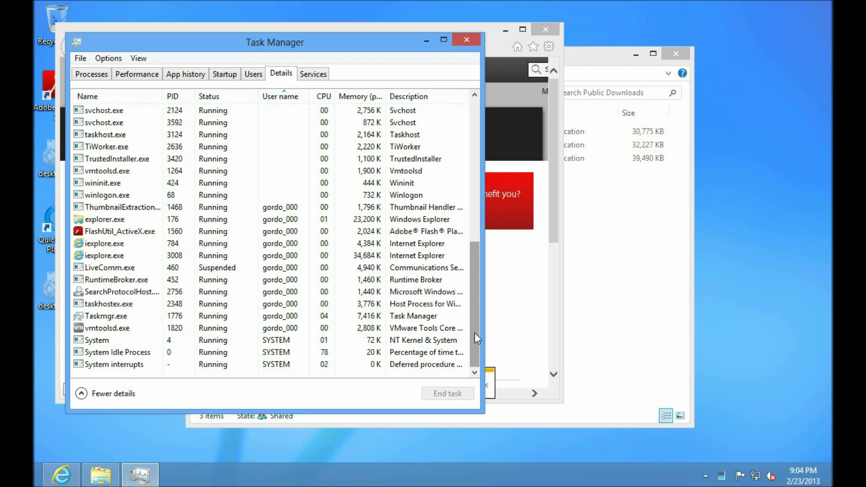
left_click(212, 364)
left_click(199, 243)
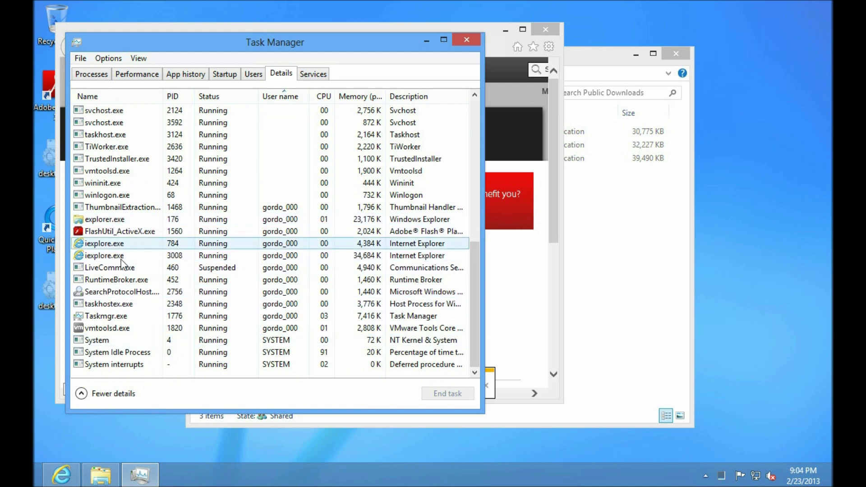
left_click(397, 183)
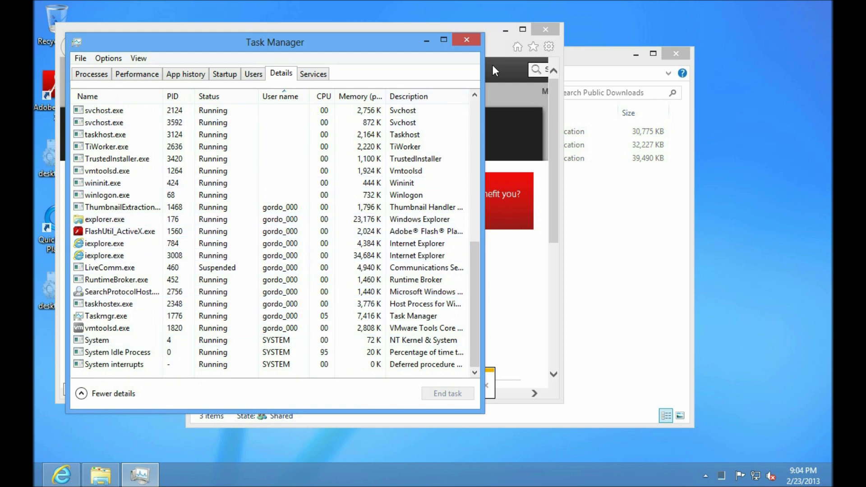
left_click(469, 38)
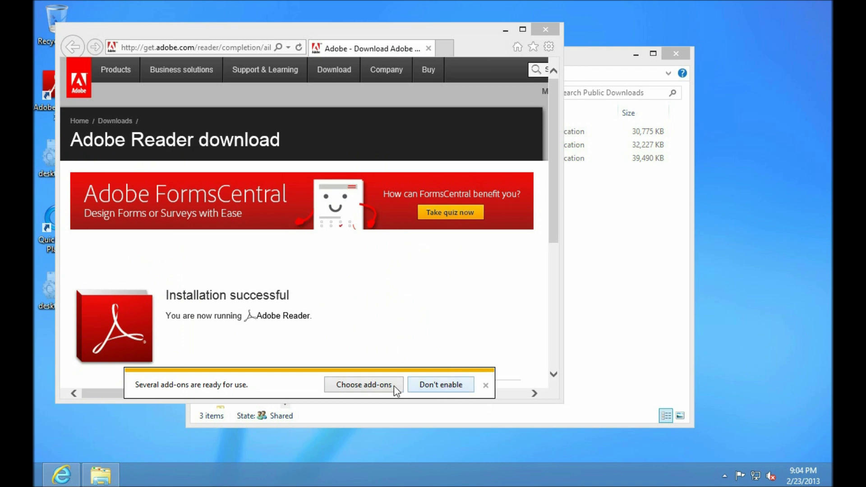
Enable the Adobe PDF Link Helper and Java Plug-In SSV Helper add-ons, then close Internet Explorer.
left_click(381, 386)
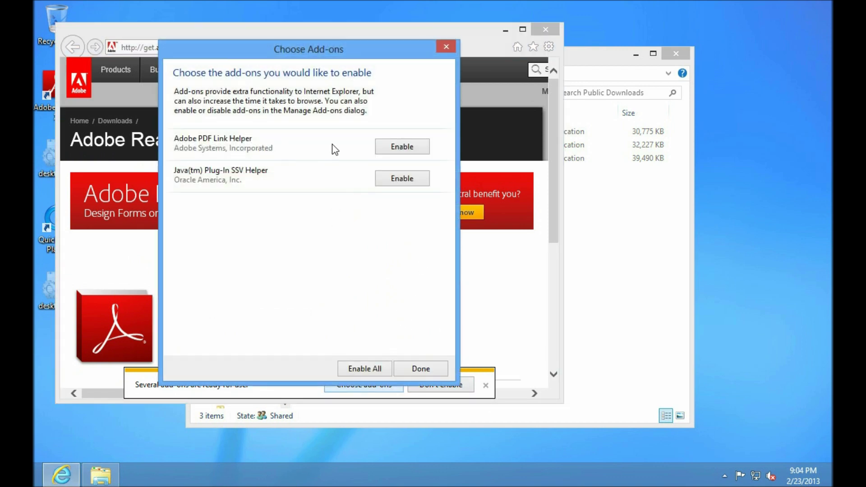
left_click(403, 149)
left_click(410, 148)
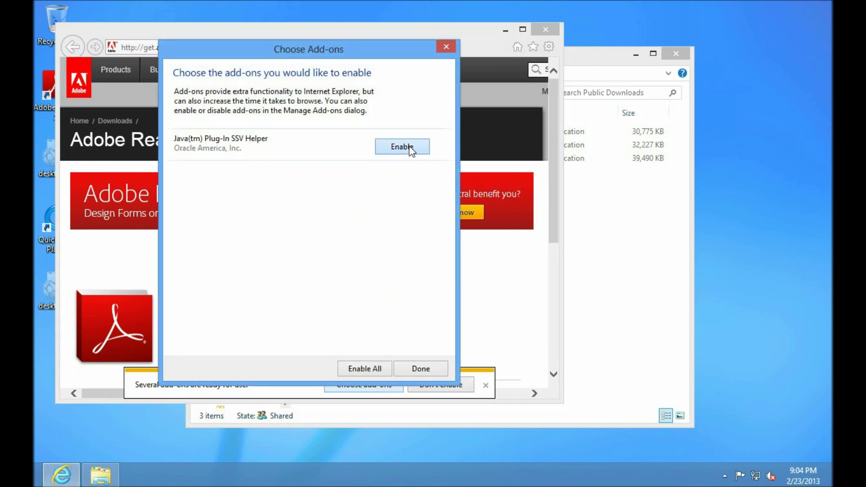
left_click(419, 369)
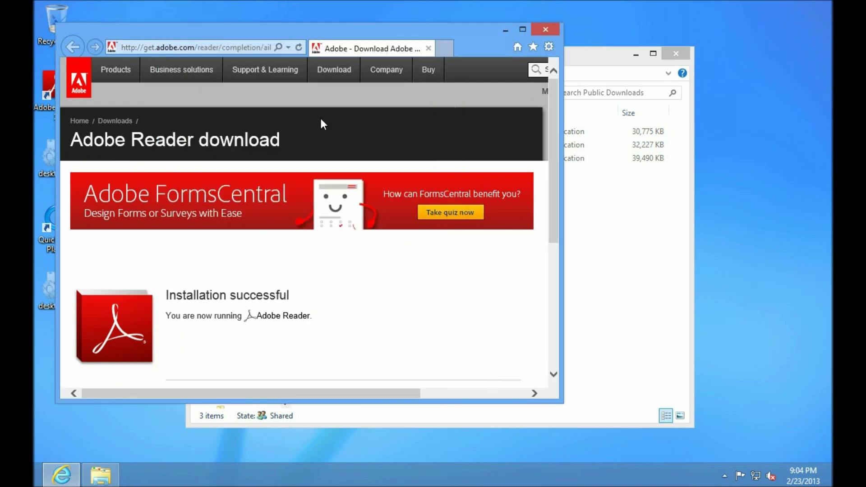
left_click(546, 30)
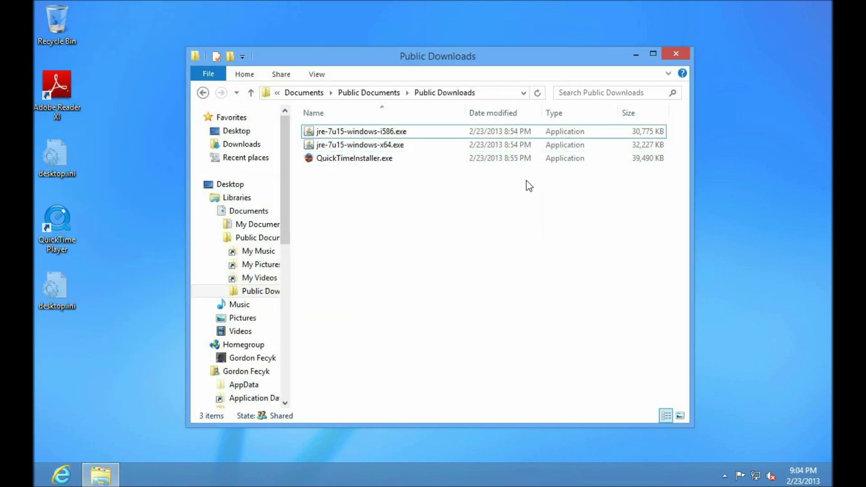
left_click(675, 54)
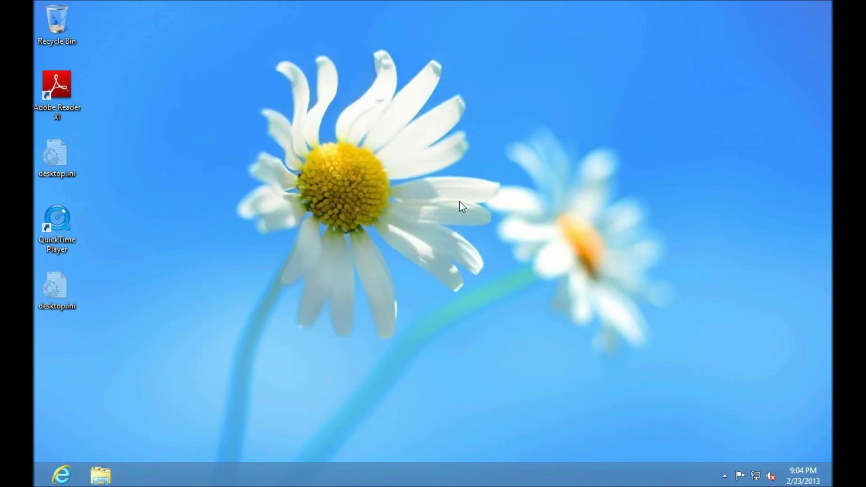
left_click(61, 474)
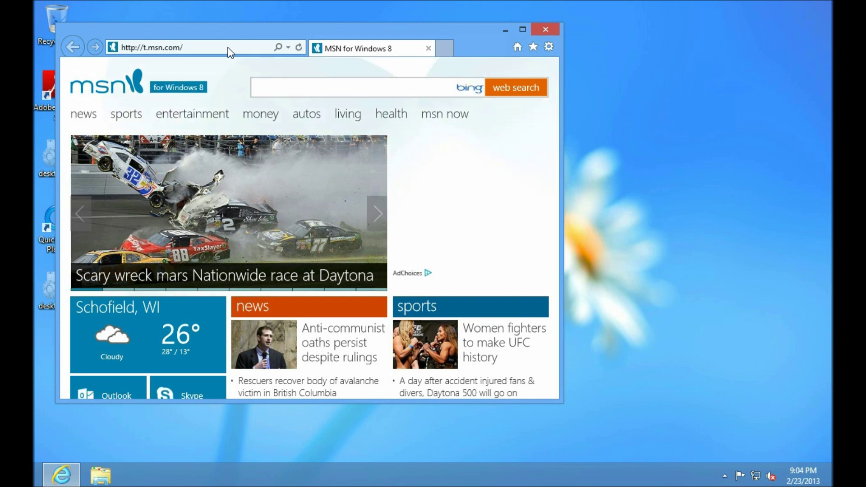
left_click(228, 48)
type("http:/")
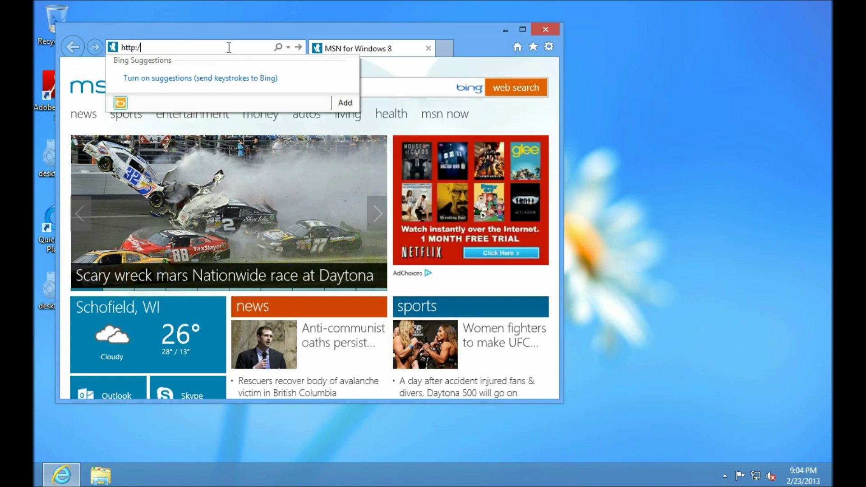
type("/www.oovoo.c")
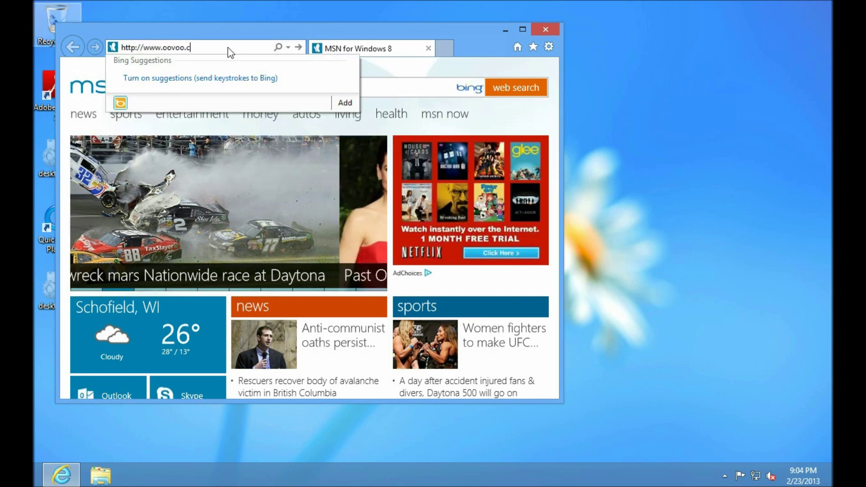
type("om")
key("Return")
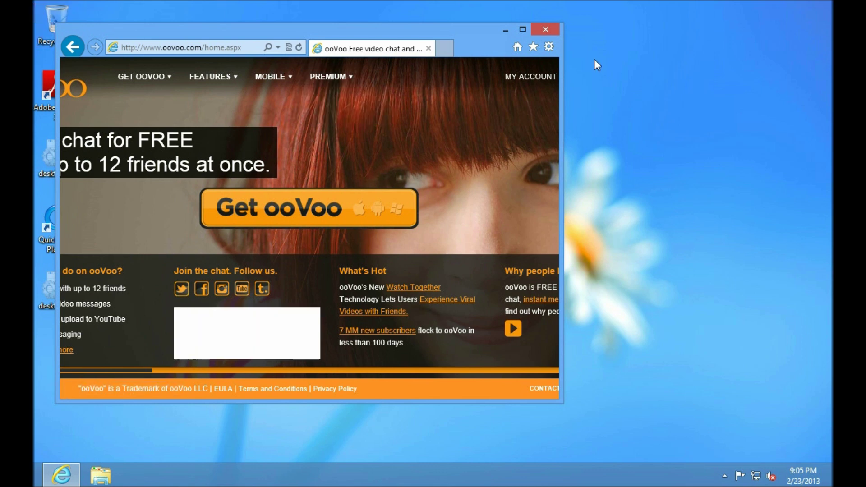
left_click(522, 31)
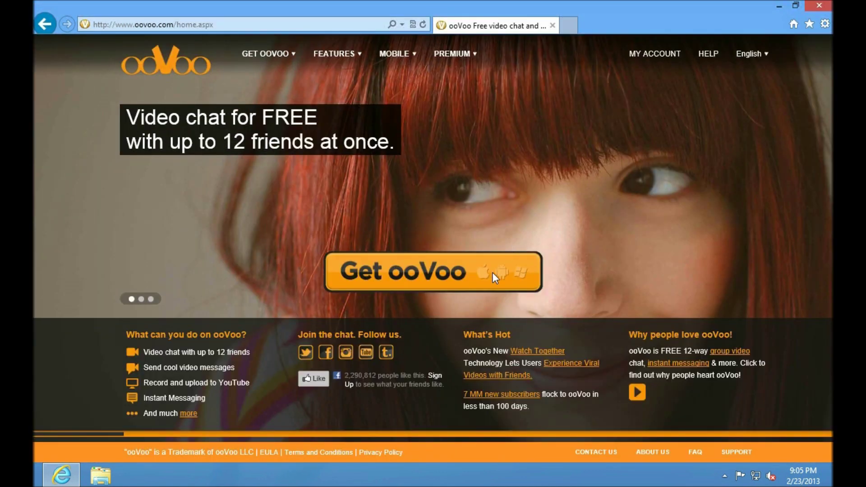
Save ooVooSetup.exe into Public Downloads, then dismiss the download notice and close the browser.
left_click(427, 273)
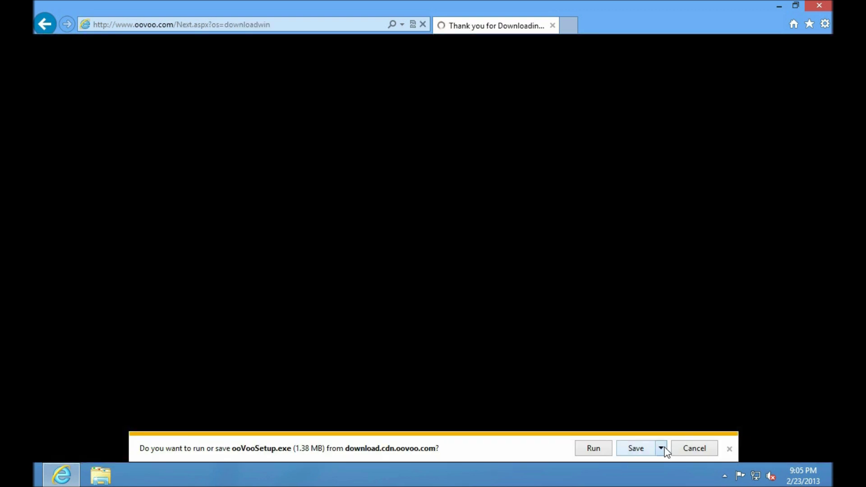
left_click(661, 448)
left_click(694, 432)
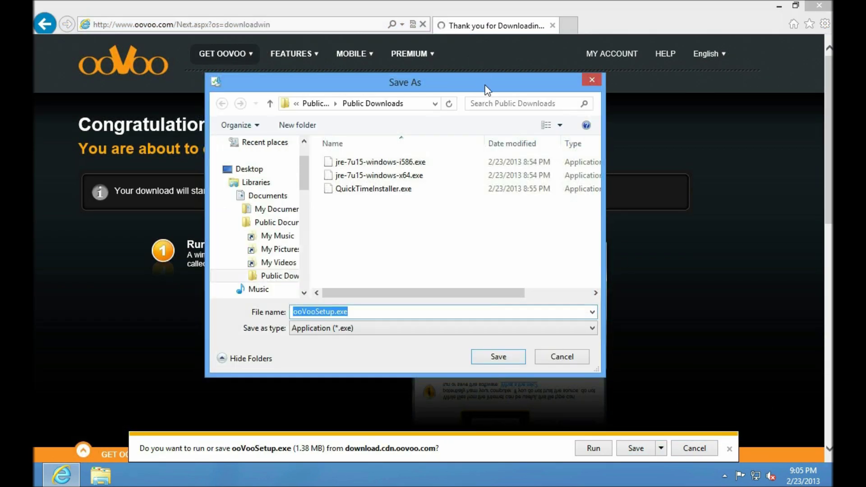
left_click_drag(485, 87, 379, 72)
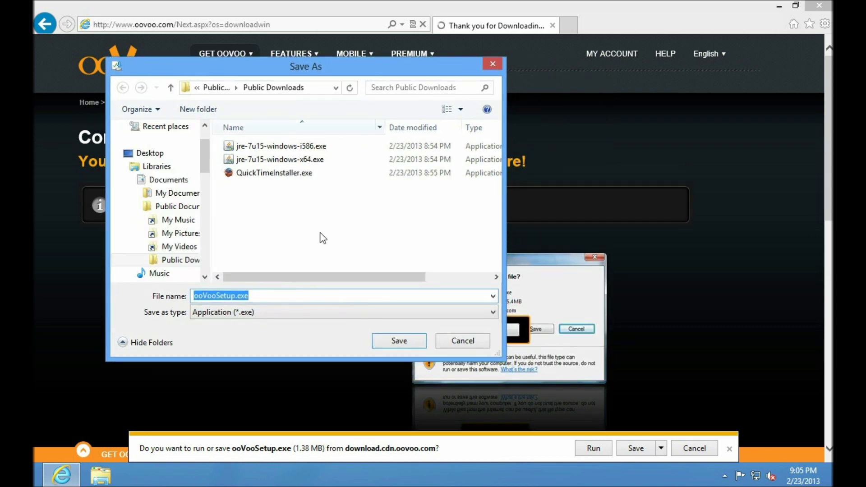
left_click(391, 342)
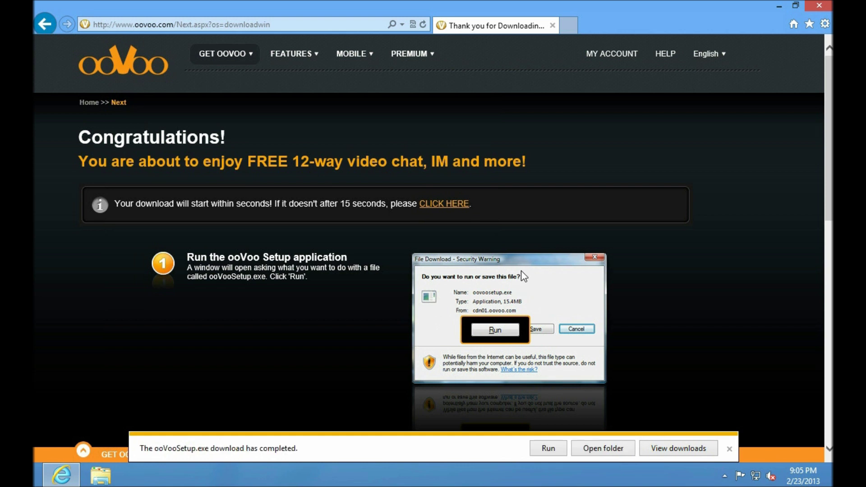
left_click(730, 448)
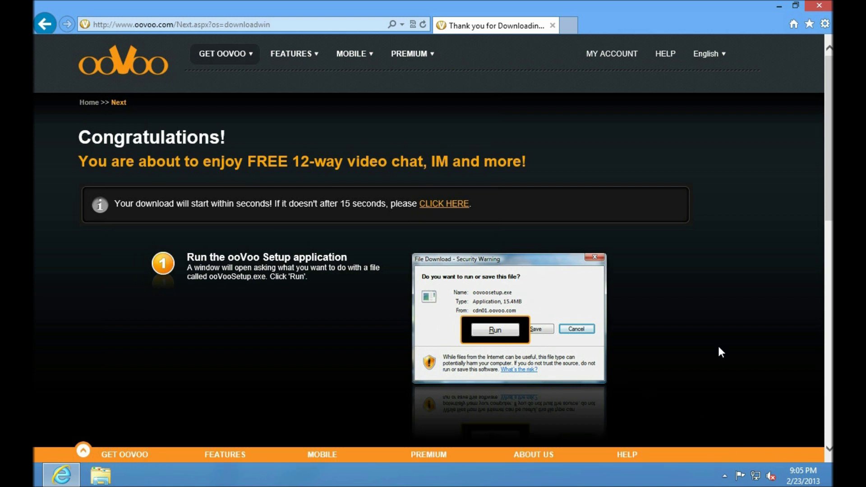
left_click(814, 5)
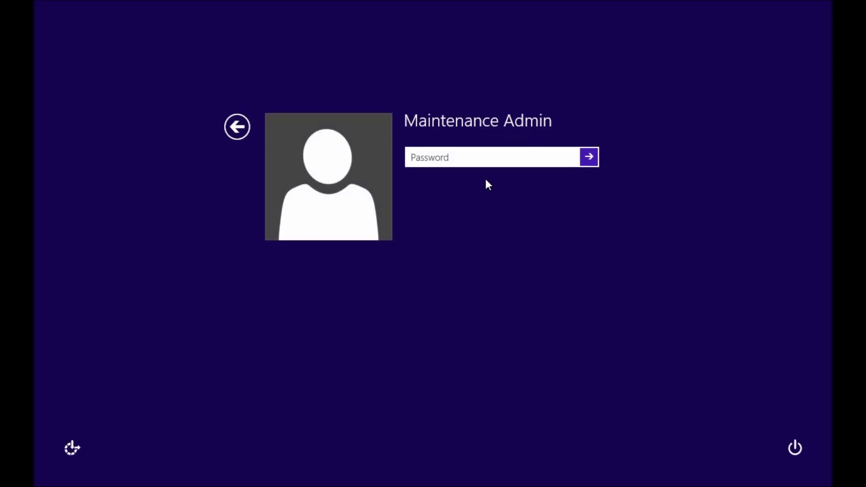
Sign in to the Maintenance Admin account with its password and go to the desktop.
type("•••••••••")
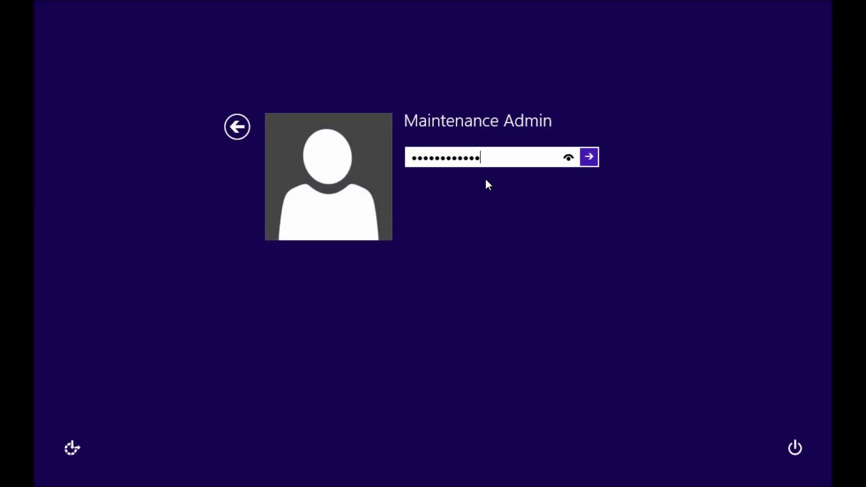
key("Return")
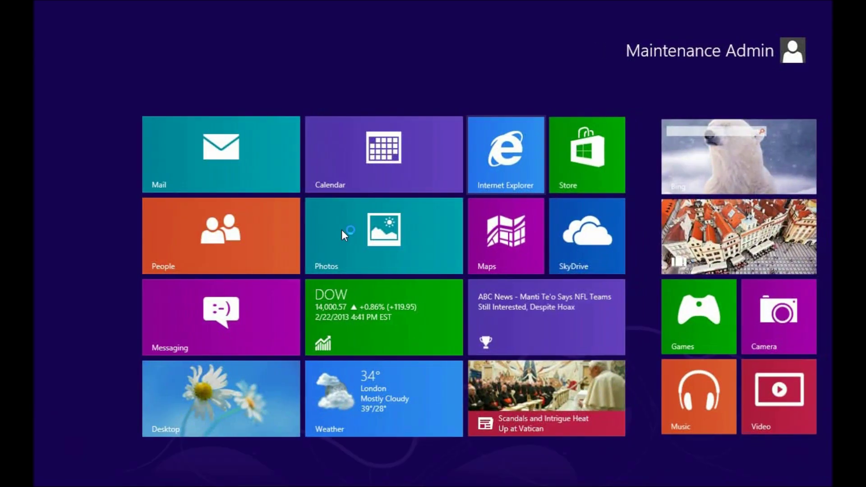
left_click(210, 394)
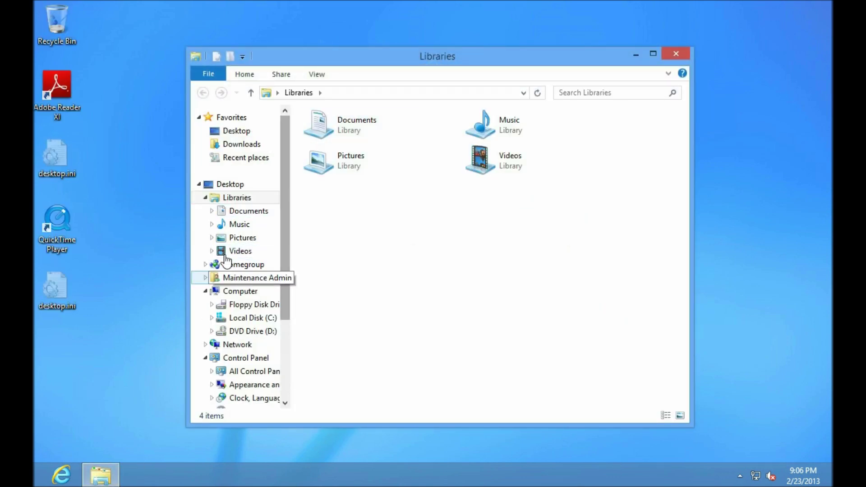
Browse through Documents to Public Downloads and run ooVooSetup.exe as administrator.
left_click(211, 210)
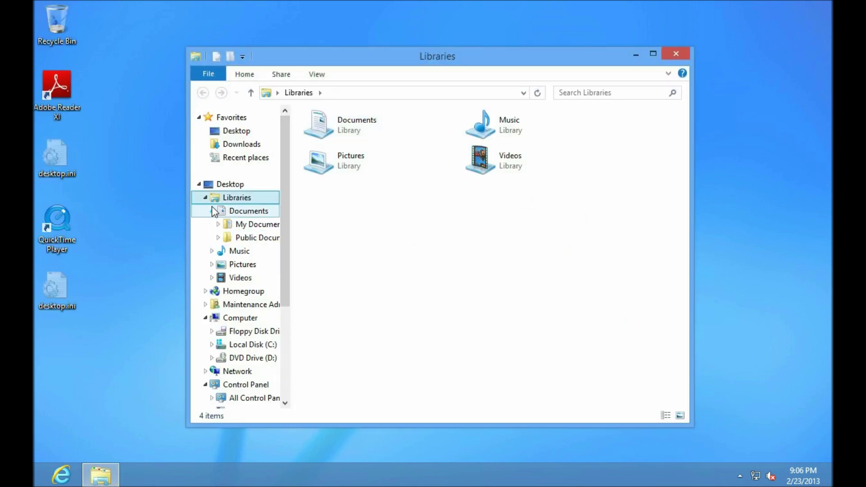
left_click(256, 239)
double_click(316, 171)
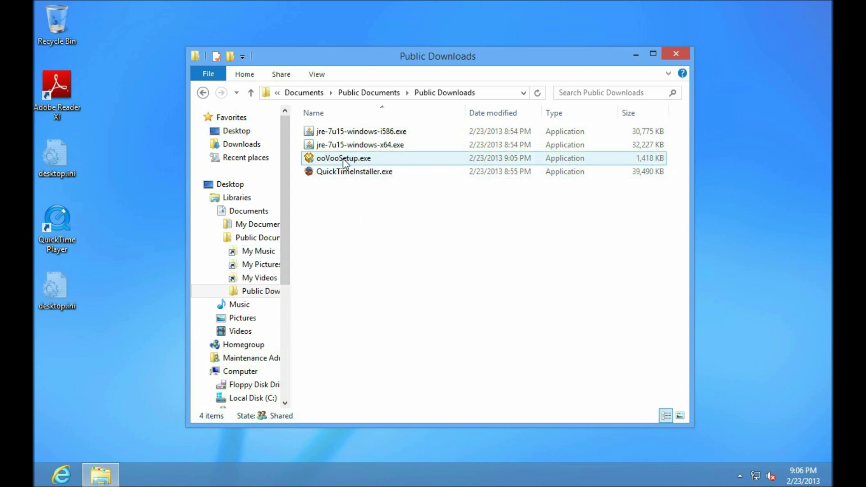
left_click(360, 162)
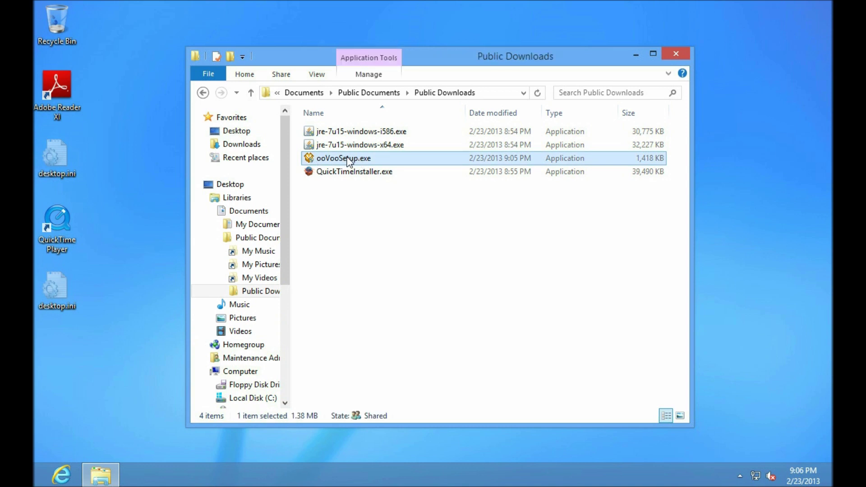
right_click(349, 162)
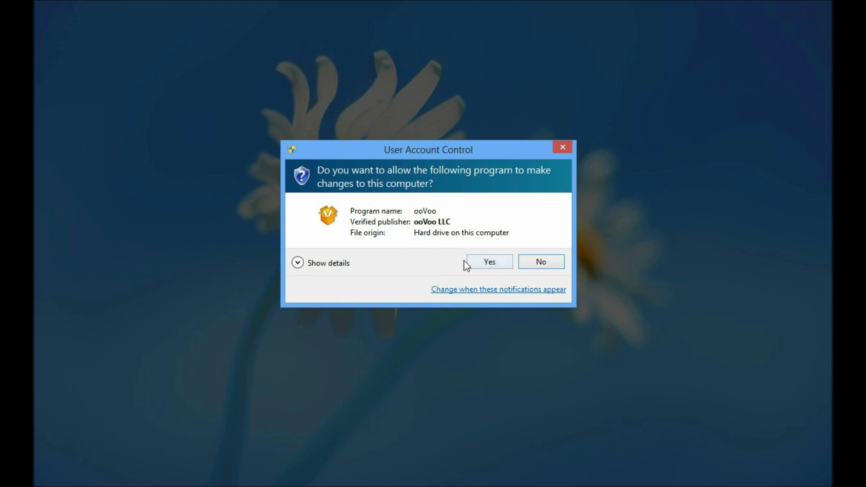
Approve the UAC prompt and install ooVoo 3.5.6.45 with the Ask toolbar offers unchecked, then launch it.
left_click(487, 266)
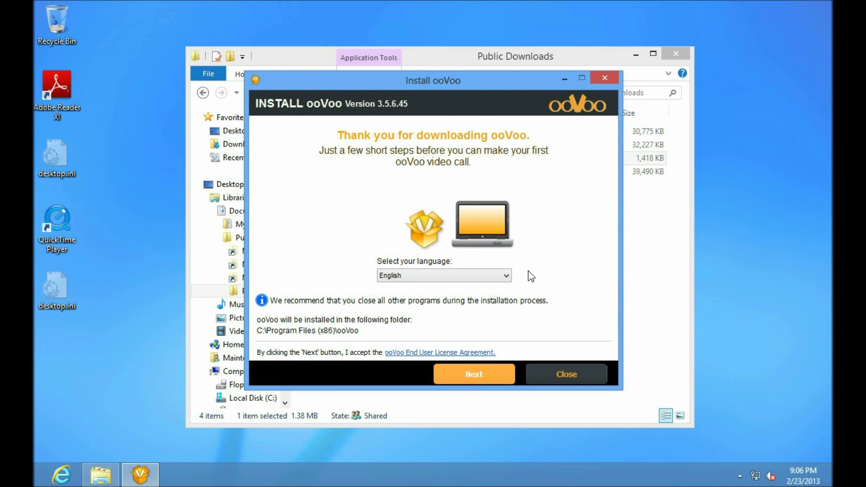
left_click(468, 378)
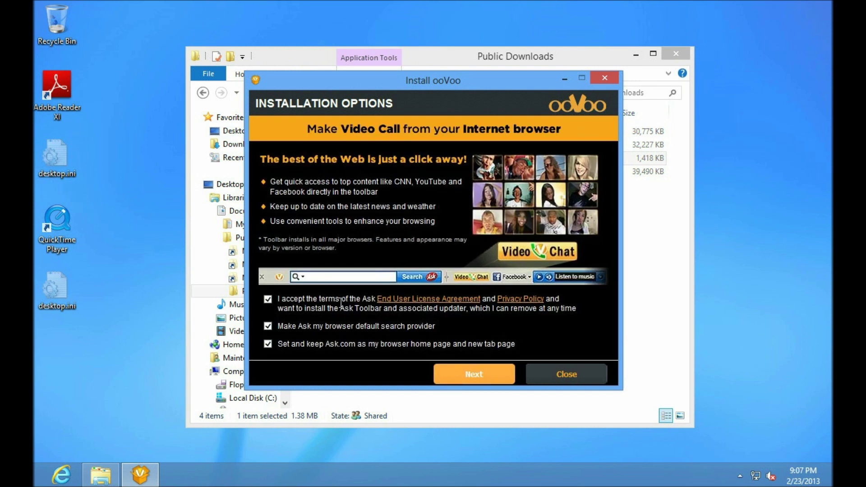
left_click(269, 299)
left_click(469, 374)
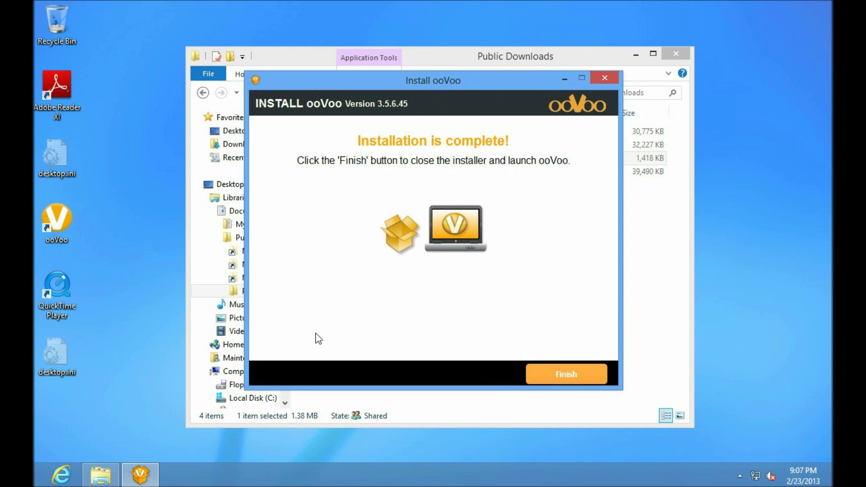
left_click(548, 374)
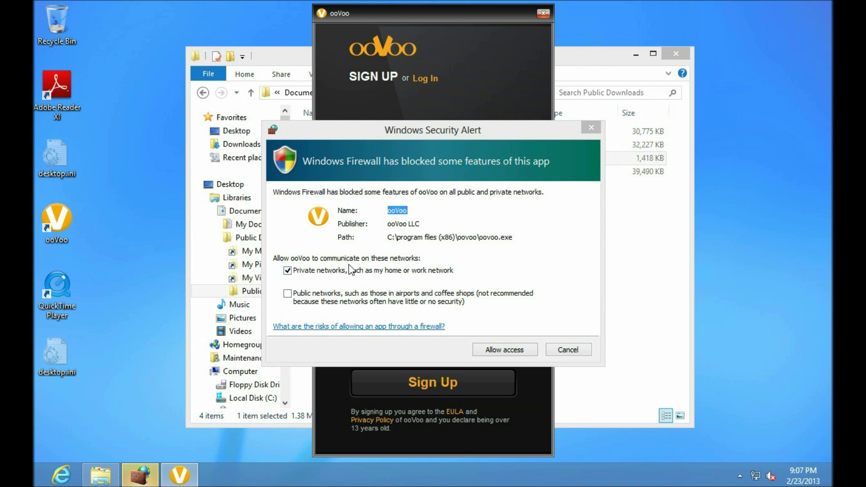
Confirm the Windows Firewall alert for ooVoo and close the sign-up form.
left_click(500, 350)
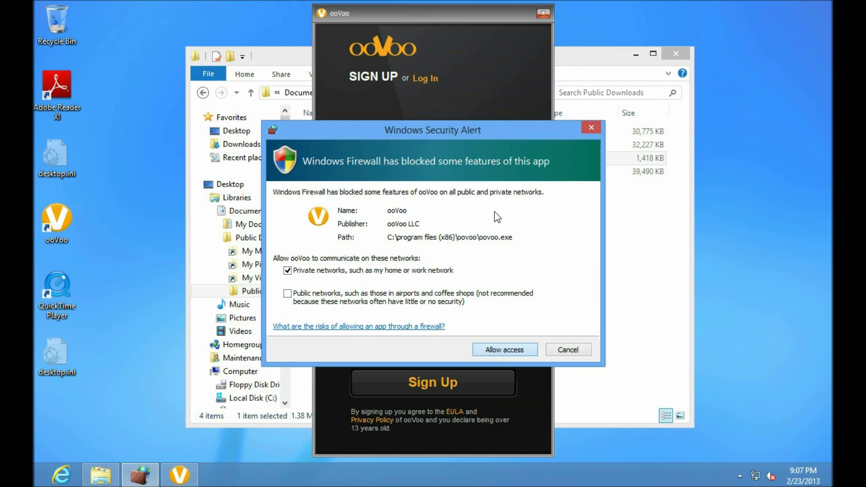
key("Return")
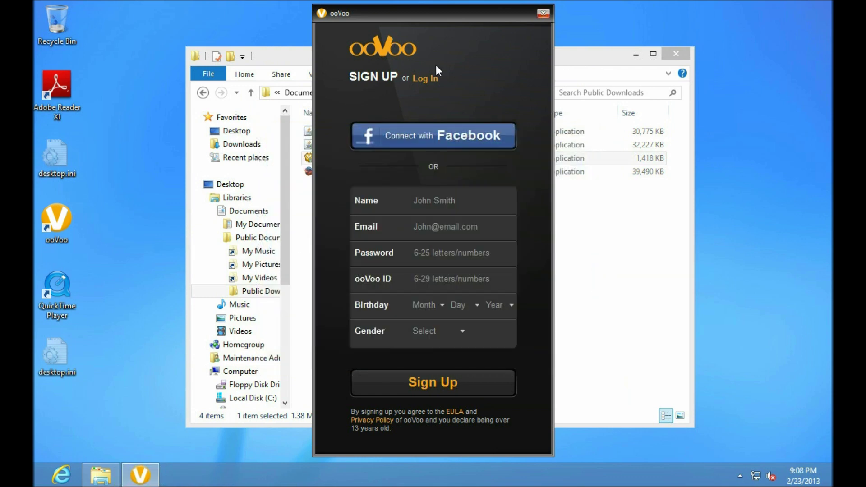
left_click(543, 13)
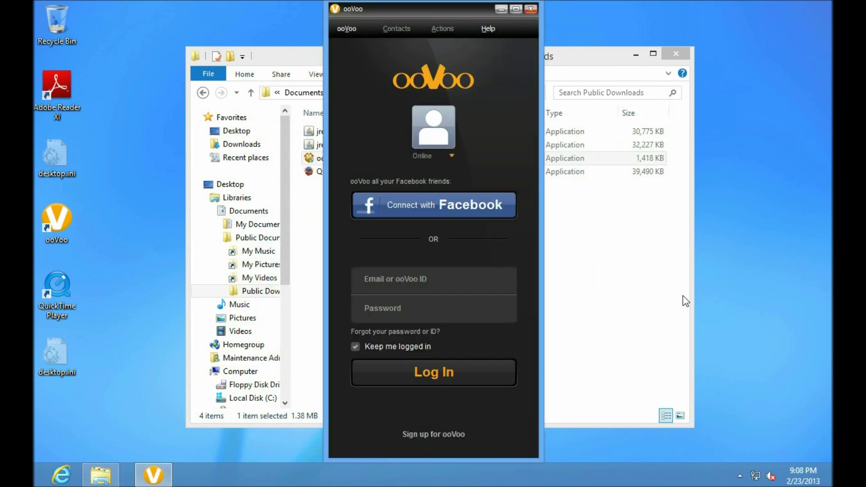
In ooVoo Settings, turn off starting with the computer and staying logged in, and save.
left_click(348, 30)
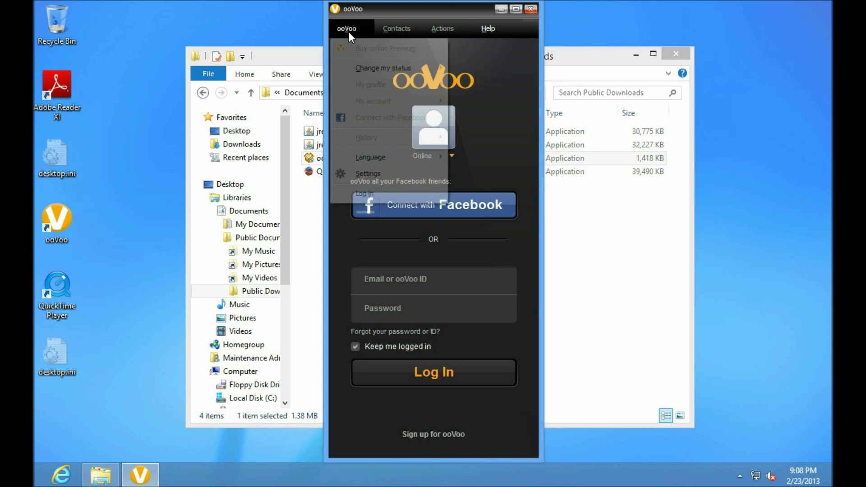
left_click(377, 174)
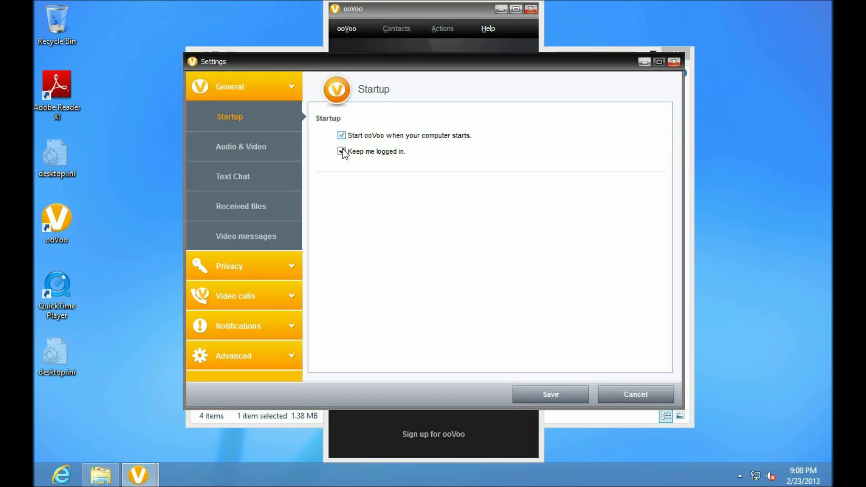
left_click(341, 135)
left_click(342, 152)
left_click(551, 395)
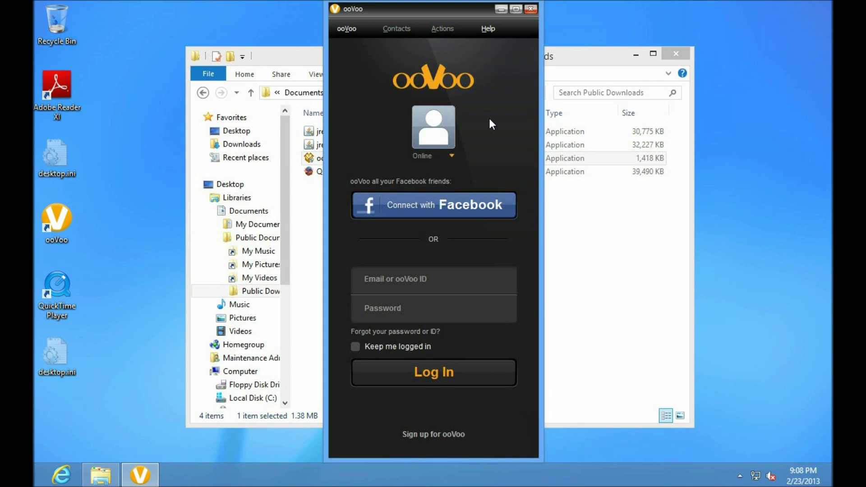
Close ooVoo, exit it from the notification-area icon, and close the Public Downloads folder.
left_click(531, 9)
left_click(740, 476)
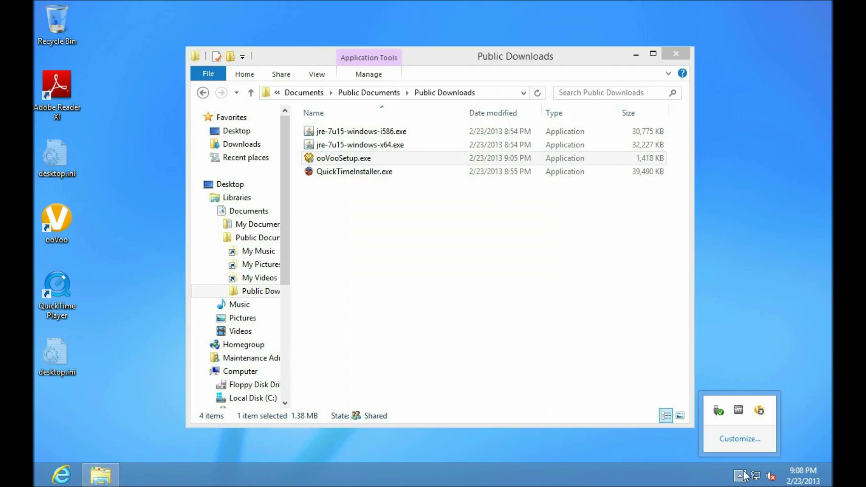
right_click(759, 409)
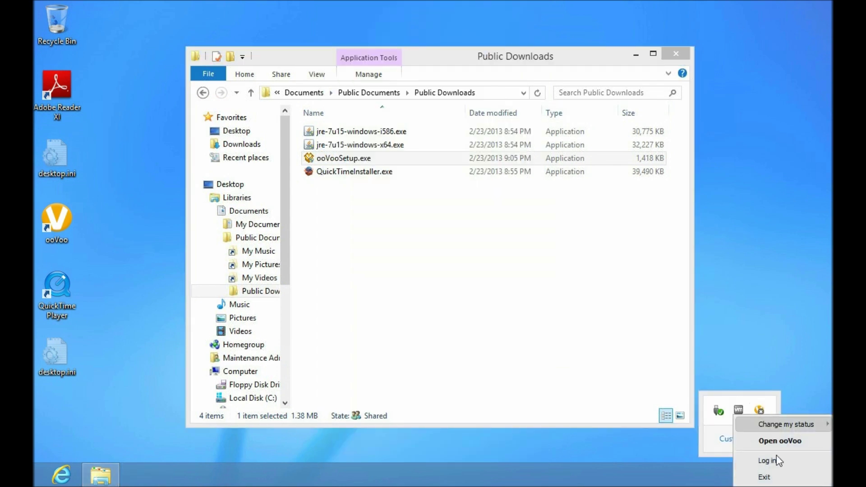
left_click(776, 479)
left_click(675, 53)
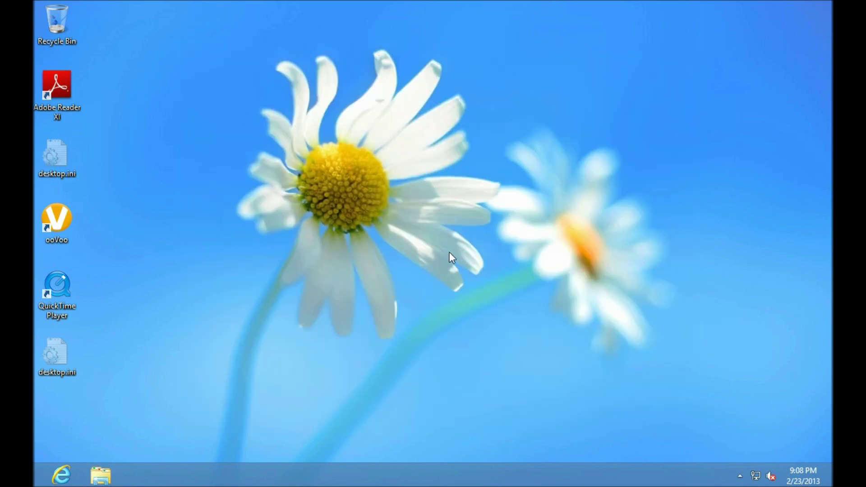
Sign out of the admin account and sign in to the standard user account with its password.
key("super")
left_click(719, 47)
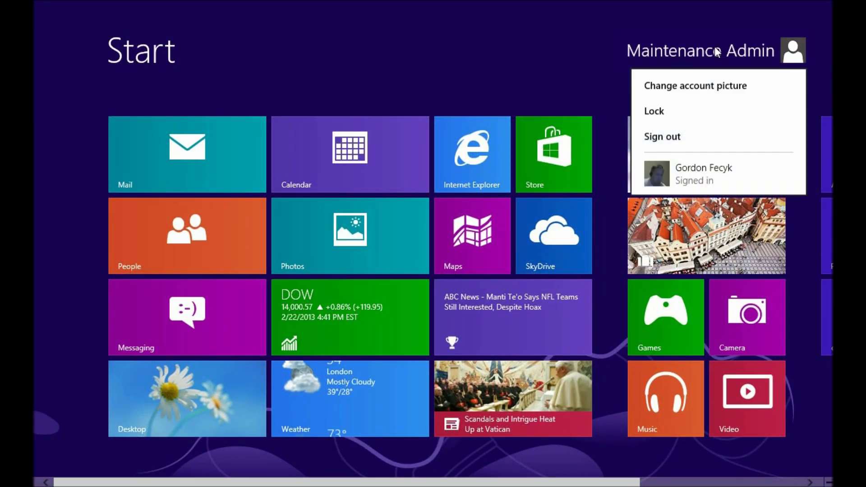
left_click(692, 137)
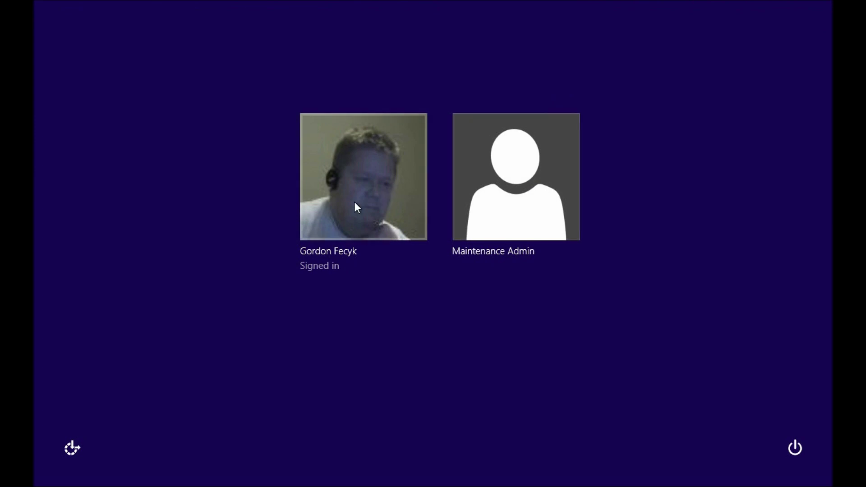
left_click(355, 205)
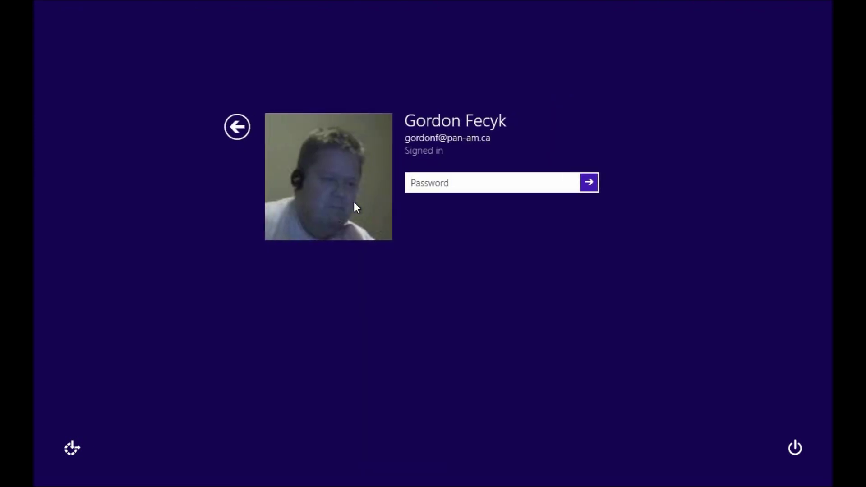
type("•••••••••••••")
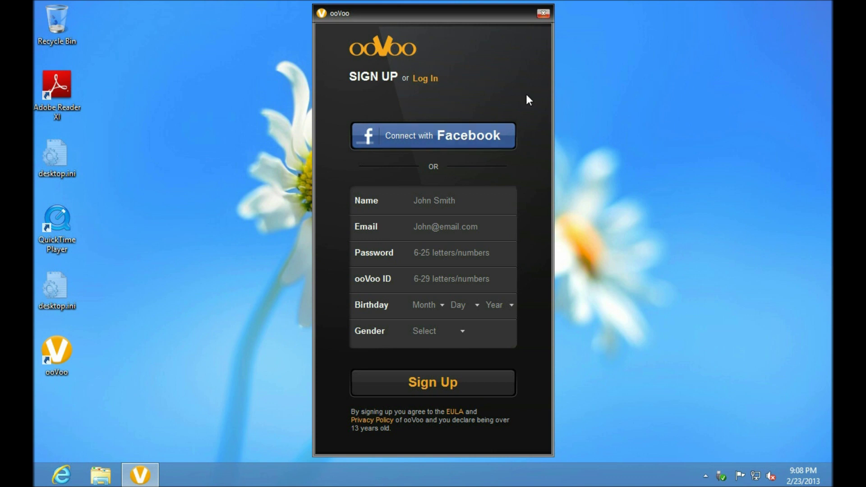
Switch ooVoo to its login form and click the Email field, then close the window from the taskbar.
left_click(429, 79)
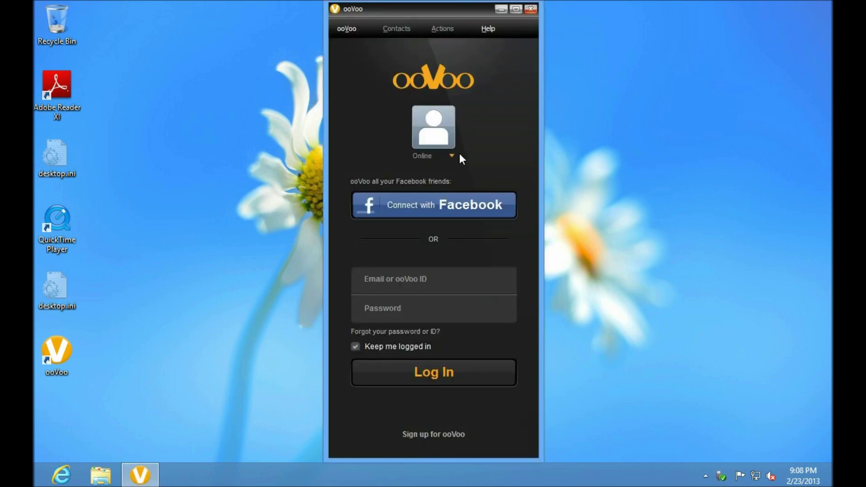
left_click(429, 280)
left_click(138, 477)
right_click(138, 477)
left_click(153, 443)
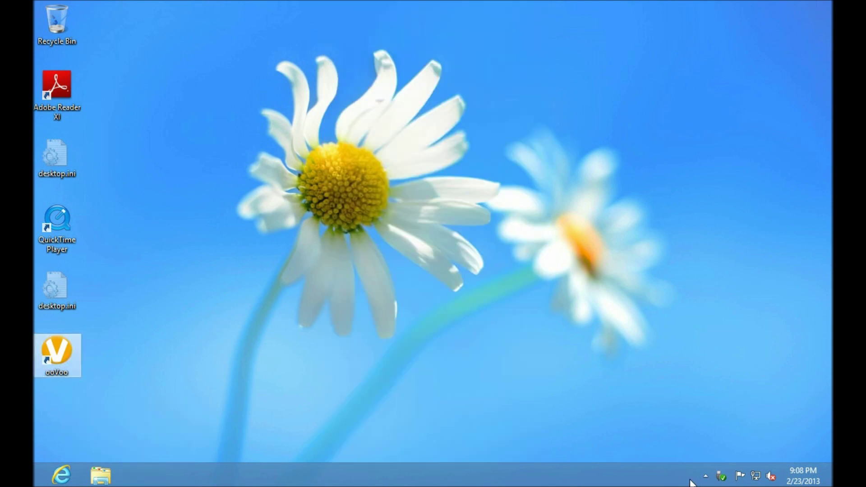
Exit ooVoo from its hidden notification-area icon.
left_click(703, 478)
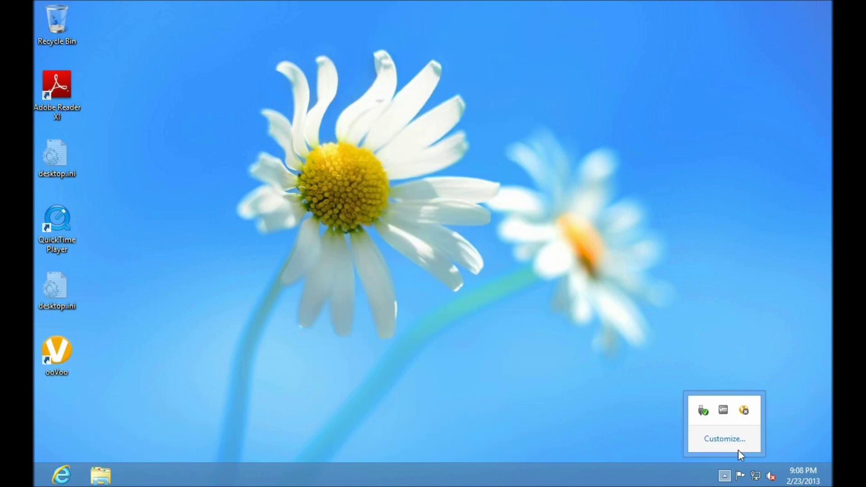
right_click(744, 411)
left_click(761, 405)
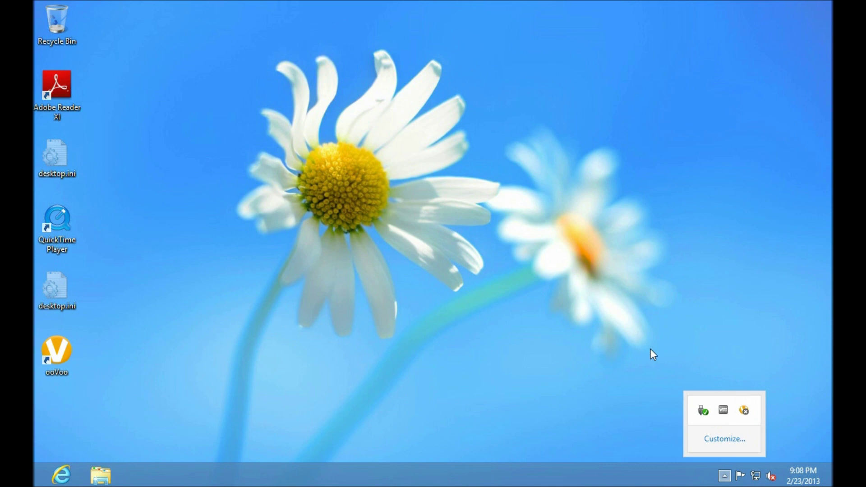